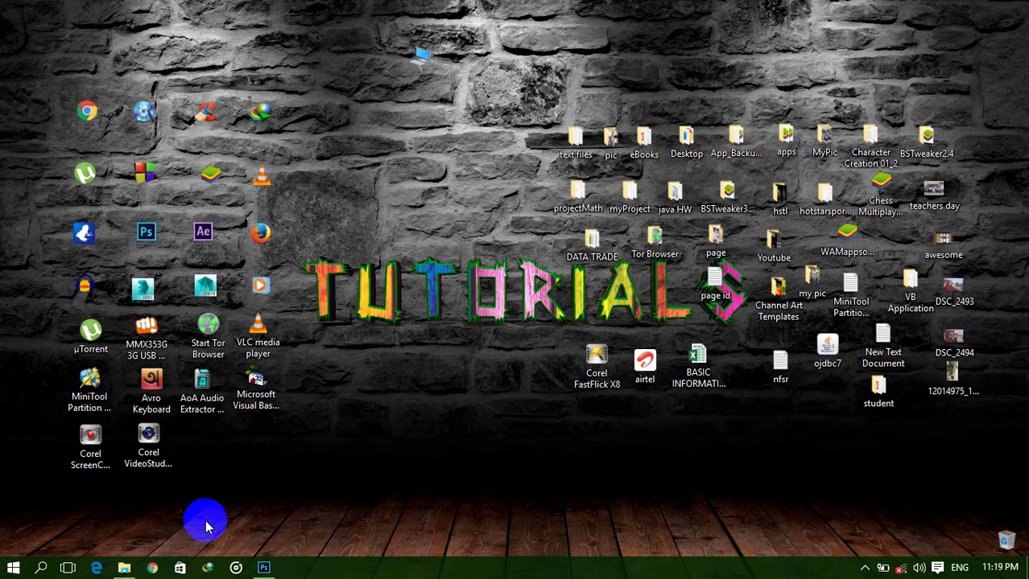
# - Open the Games (G:) > Youtube > animation folder and play car--animation.gif
pyautogui.click(125, 568)
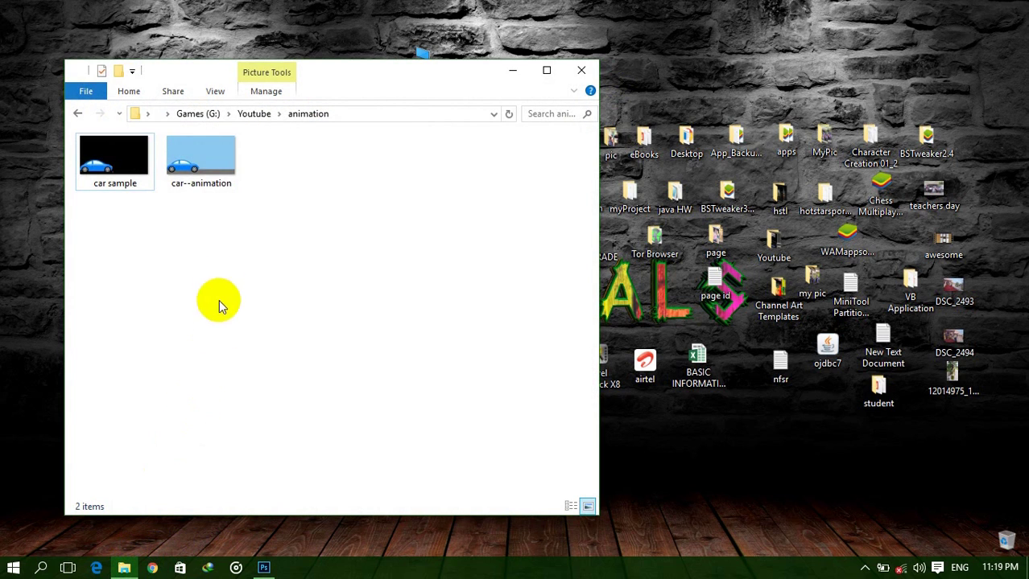
pyautogui.doubleClick(206, 184)
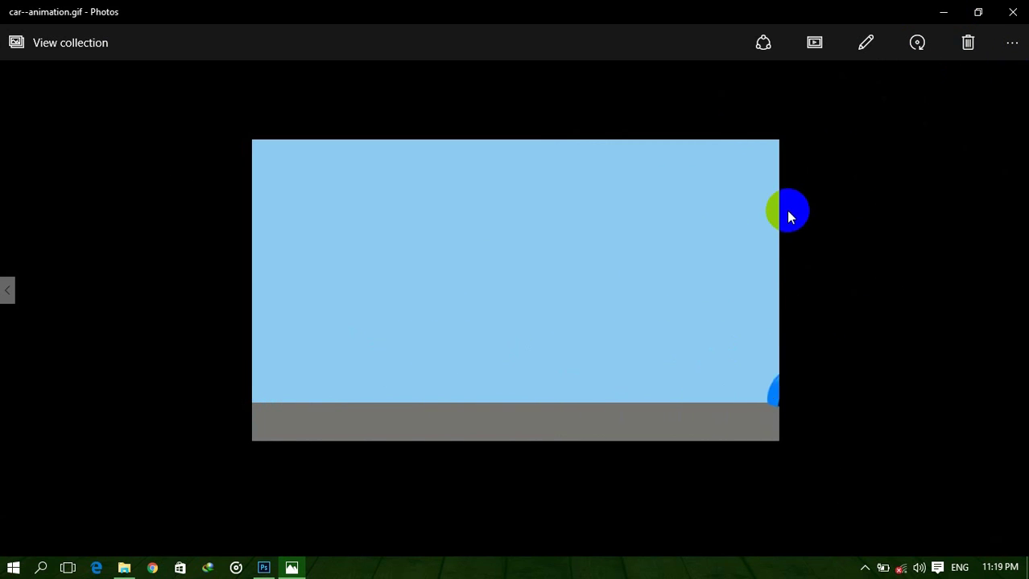
# - Minimize the Photos viewer playing car--animation.gif
pyautogui.click(942, 15)
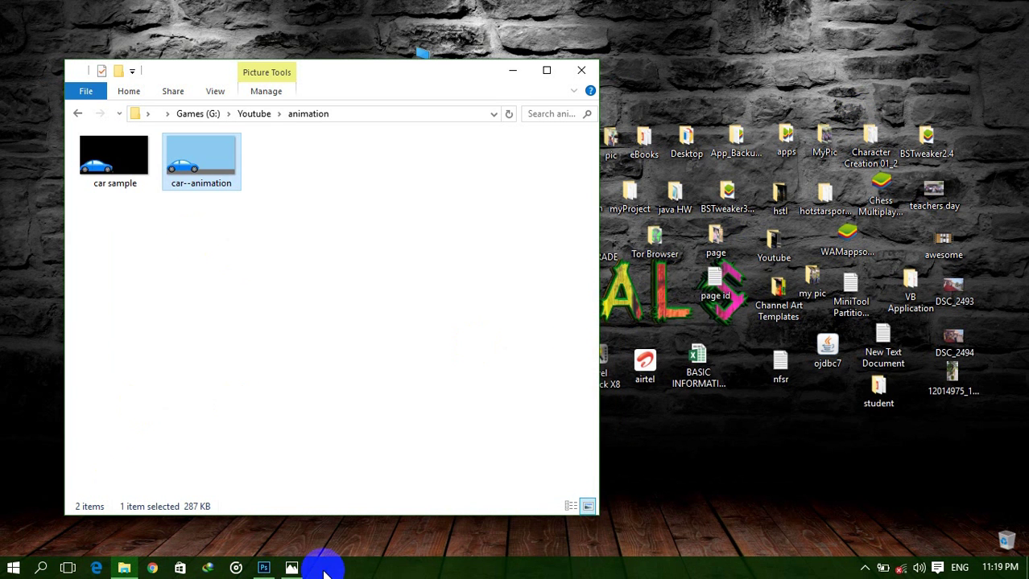
# - Close Photos, minimize File Explorer, and bring the empty Photoshop workspace forward
pyautogui.click(292, 568)
pyautogui.click(1011, 11)
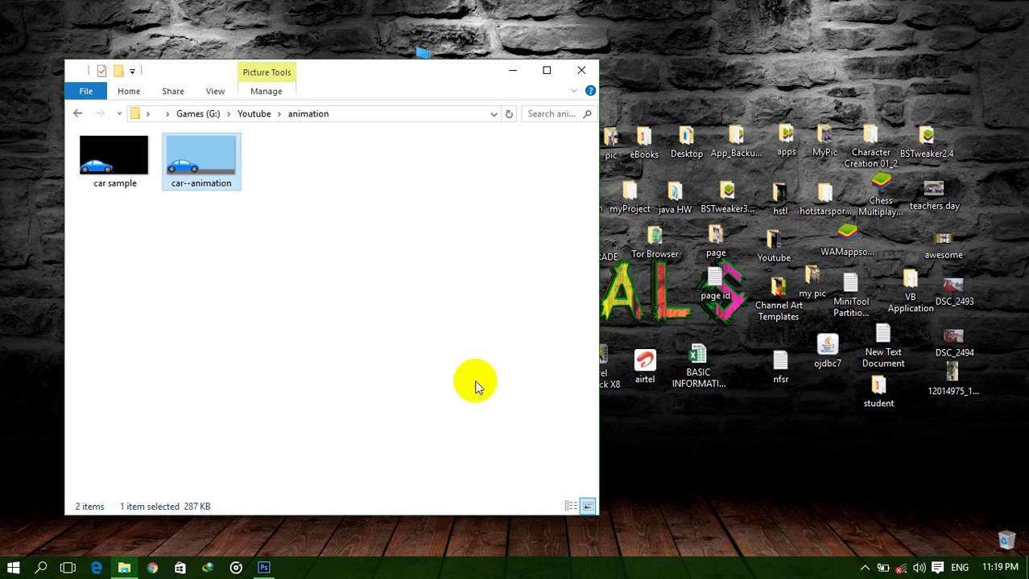
pyautogui.click(514, 72)
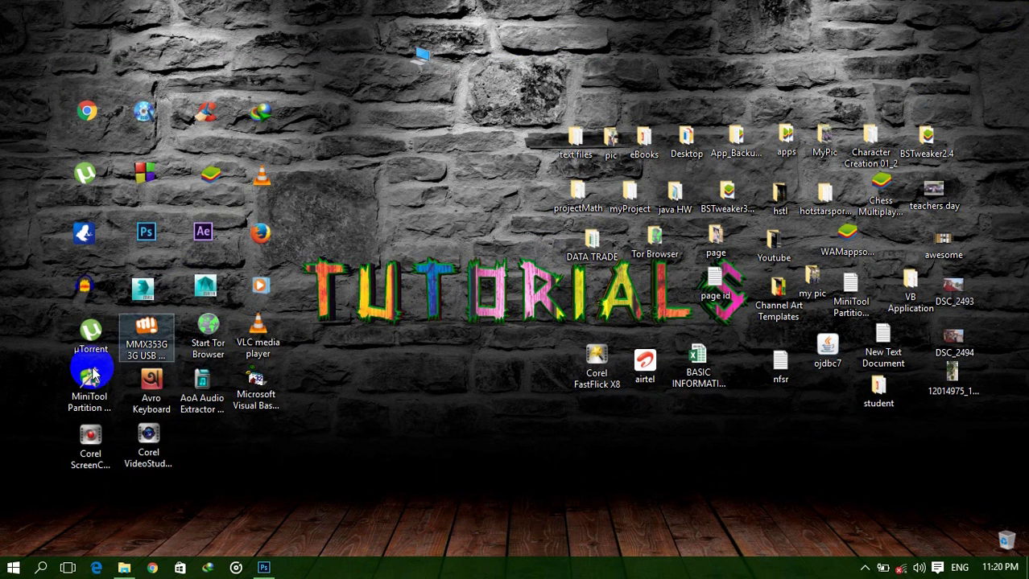
pyautogui.click(269, 565)
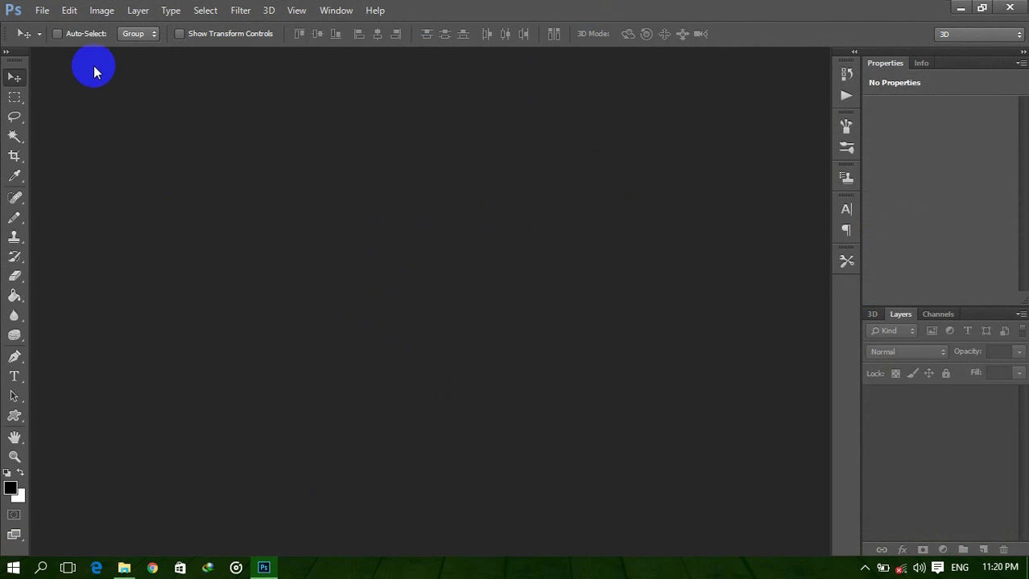
pyautogui.click(44, 10)
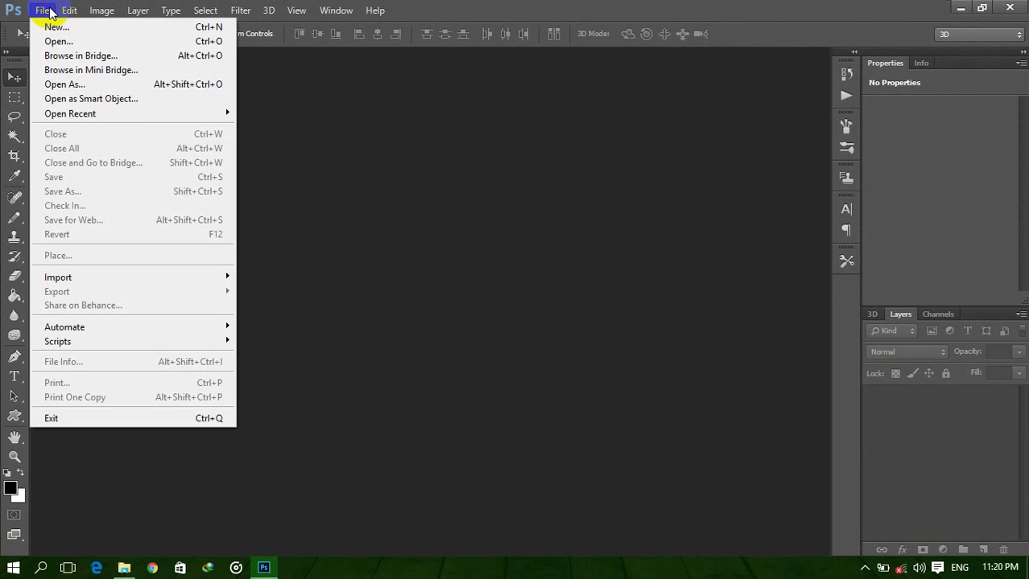
# - Open car sample.png from the animation folder in Photoshop
pyautogui.click(58, 42)
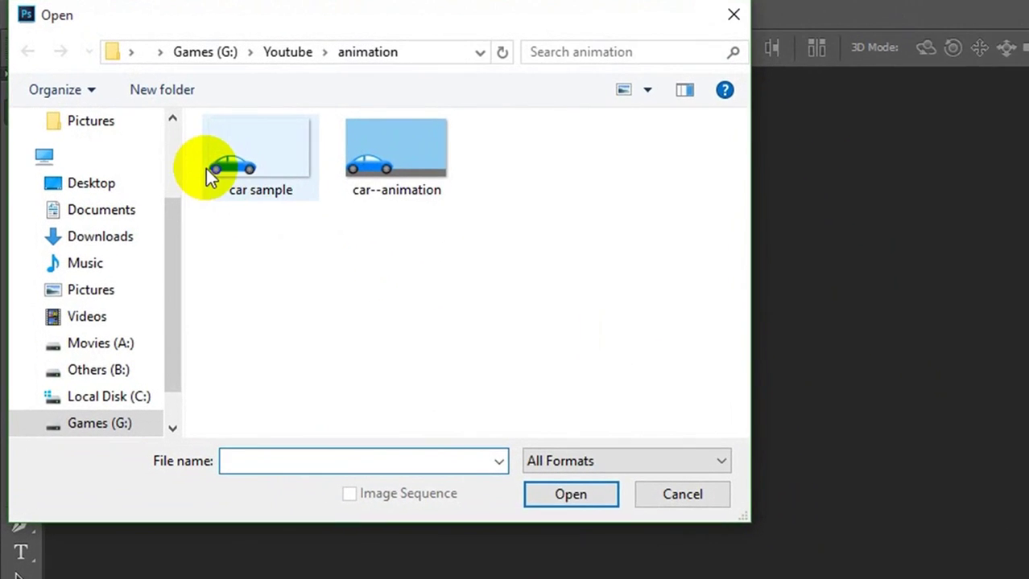
pyautogui.click(242, 165)
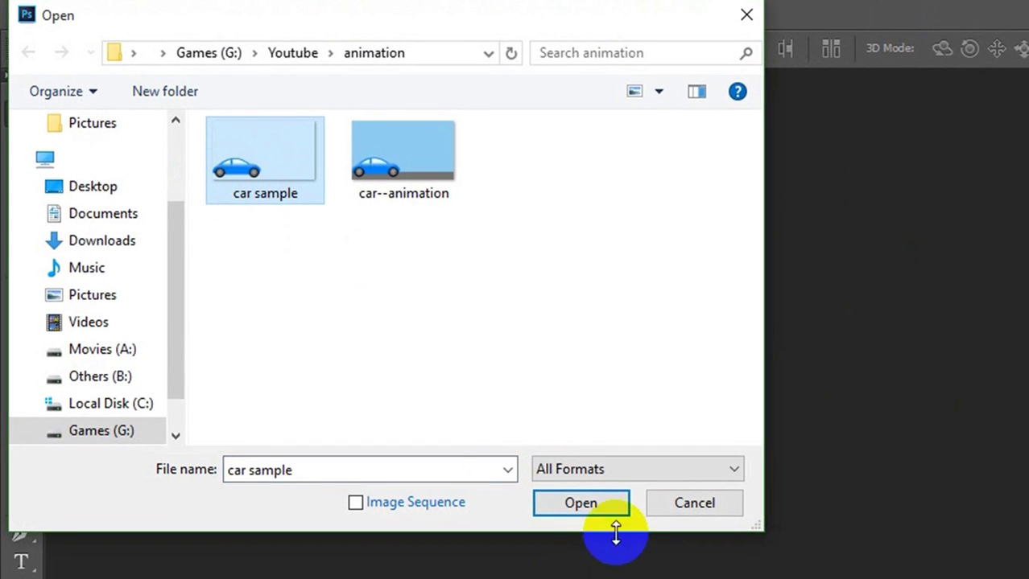
pyautogui.click(581, 501)
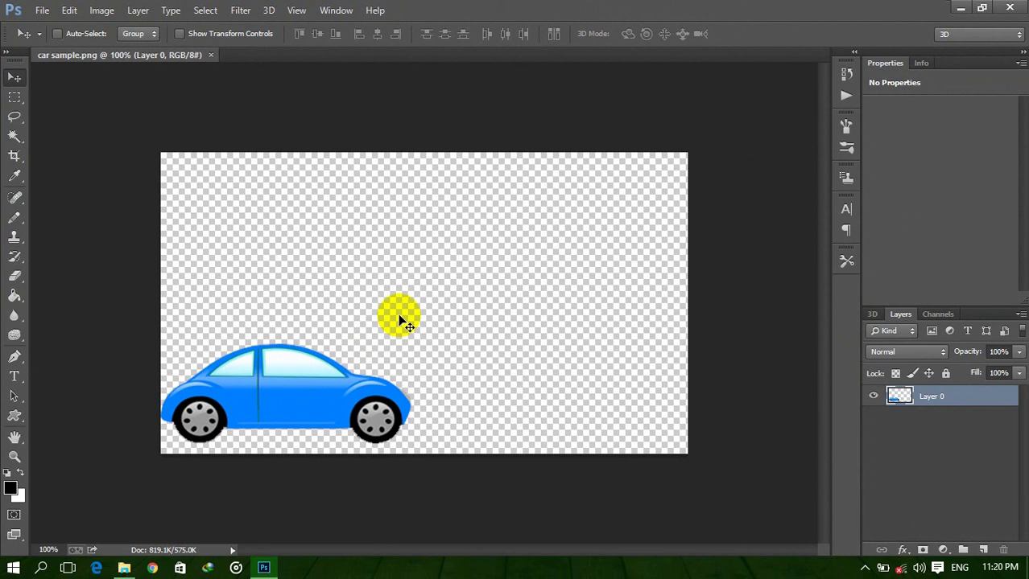
# - Reopen car--animation.gif in Photos from the animation folder
pyautogui.click(301, 405)
pyautogui.click(286, 376)
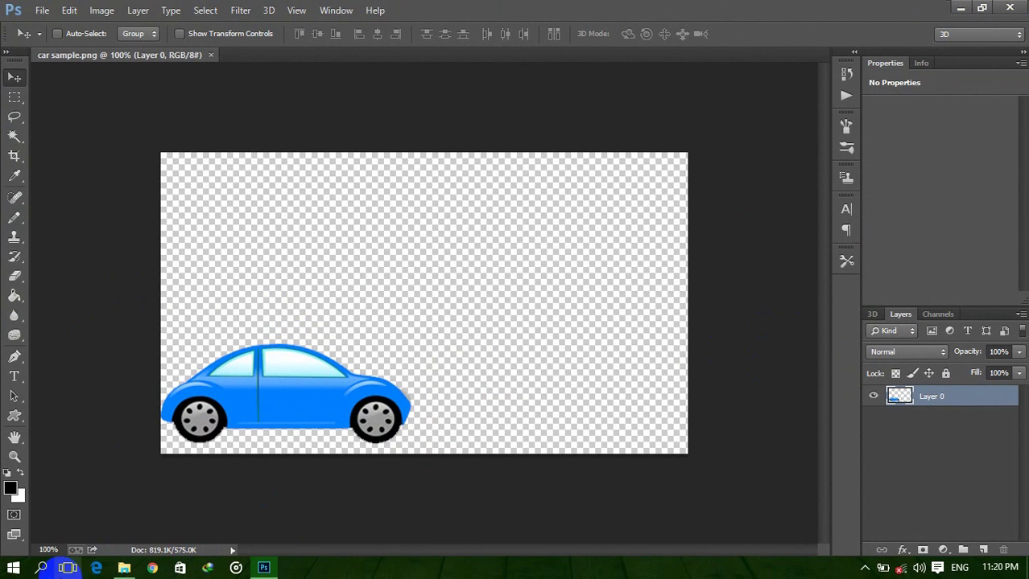
pyautogui.click(124, 569)
pyautogui.doubleClick(234, 164)
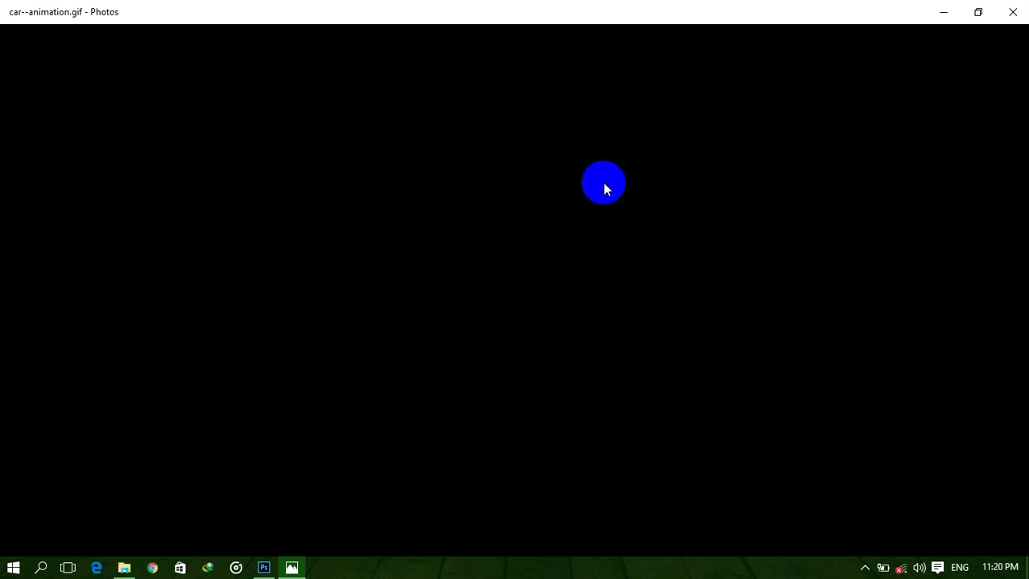
# - Replay car--animation.gif in Photos, then close it to return to car sample.png
pyautogui.click(516, 372)
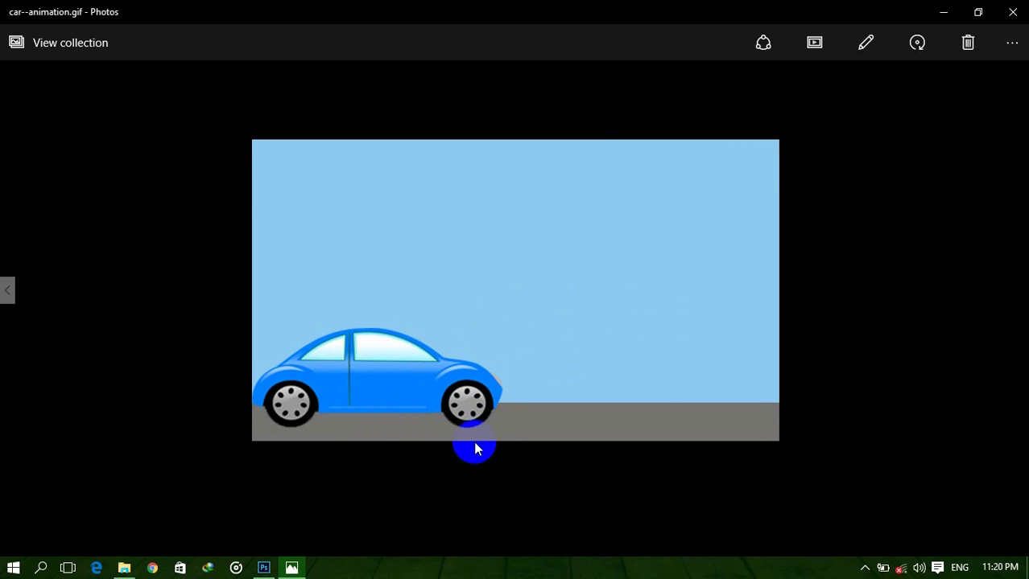
pyautogui.moveTo(475, 450)
pyautogui.mouseDown()
pyautogui.moveTo(440, 422)
pyautogui.moveTo(421, 360)
pyautogui.moveTo(379, 419)
pyautogui.mouseUp()
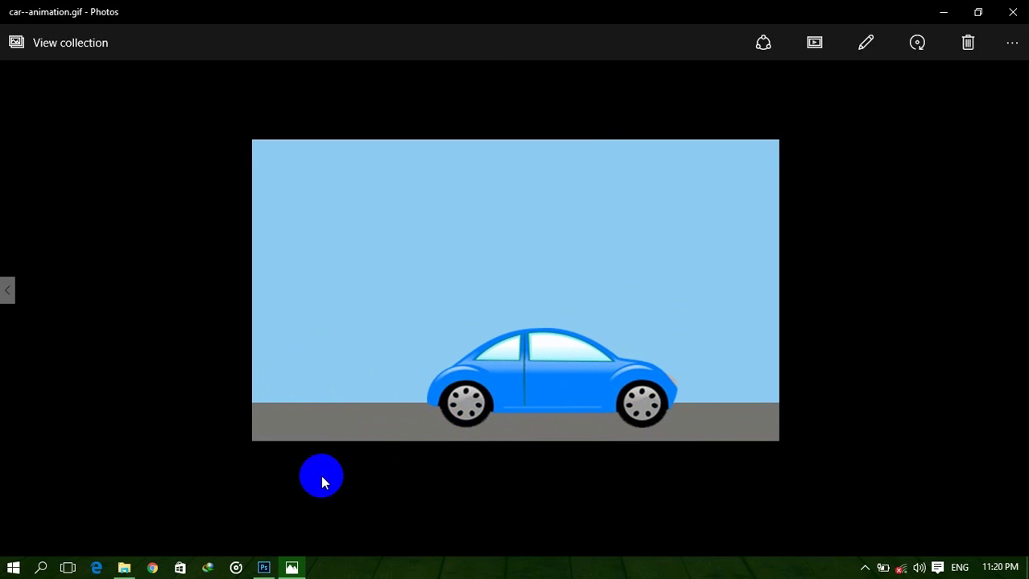
pyautogui.click(264, 567)
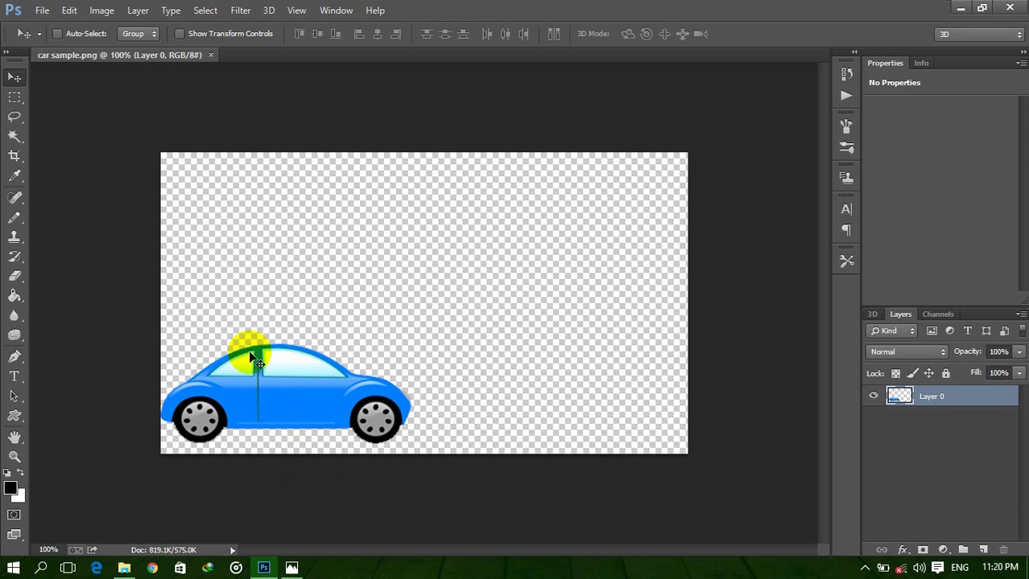
pyautogui.click(295, 567)
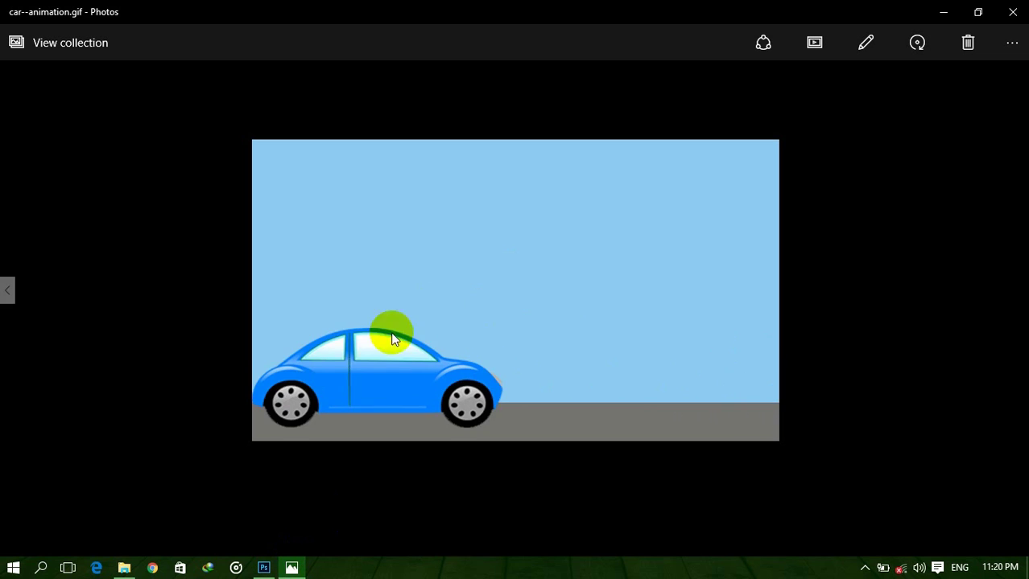
pyautogui.click(1012, 11)
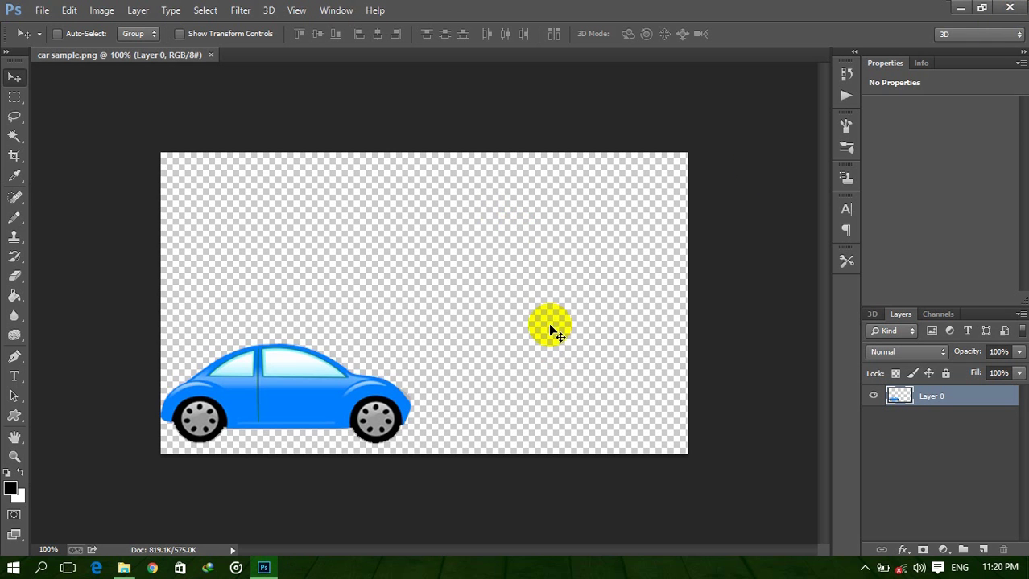
# - Nudge the car about 11 px right, compare against car--animation.gif, then minimize Photos and Explorer
pyautogui.moveTo(307, 400); pyautogui.dragTo(321, 401)
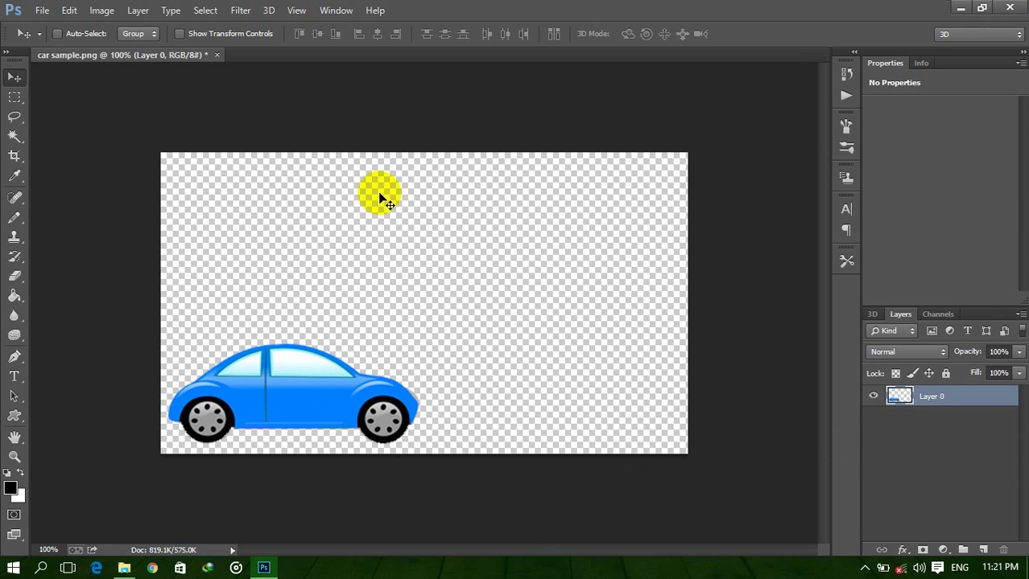
pyautogui.click(124, 568)
pyautogui.doubleClick(223, 167)
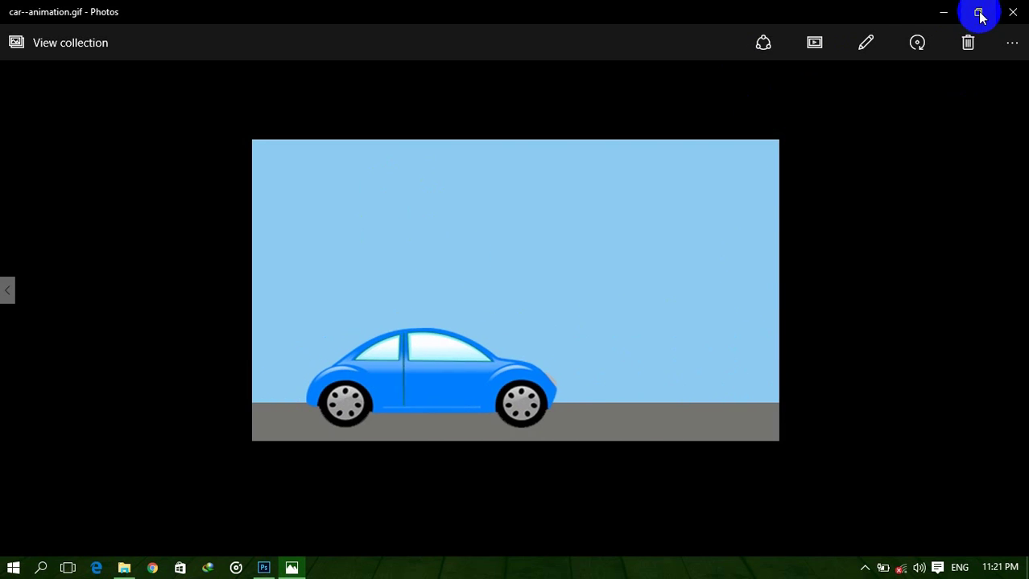
pyautogui.click(941, 16)
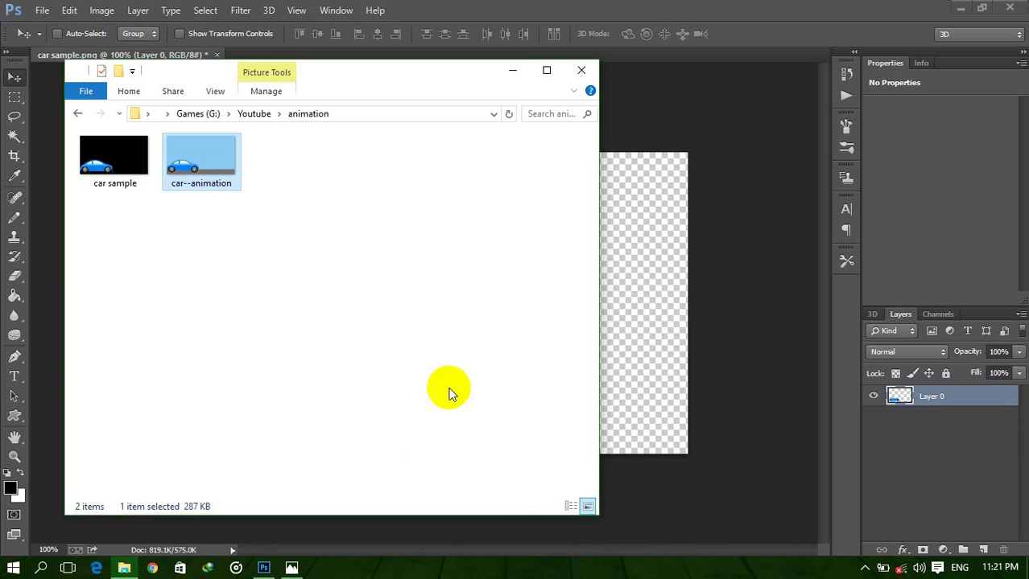
pyautogui.click(513, 67)
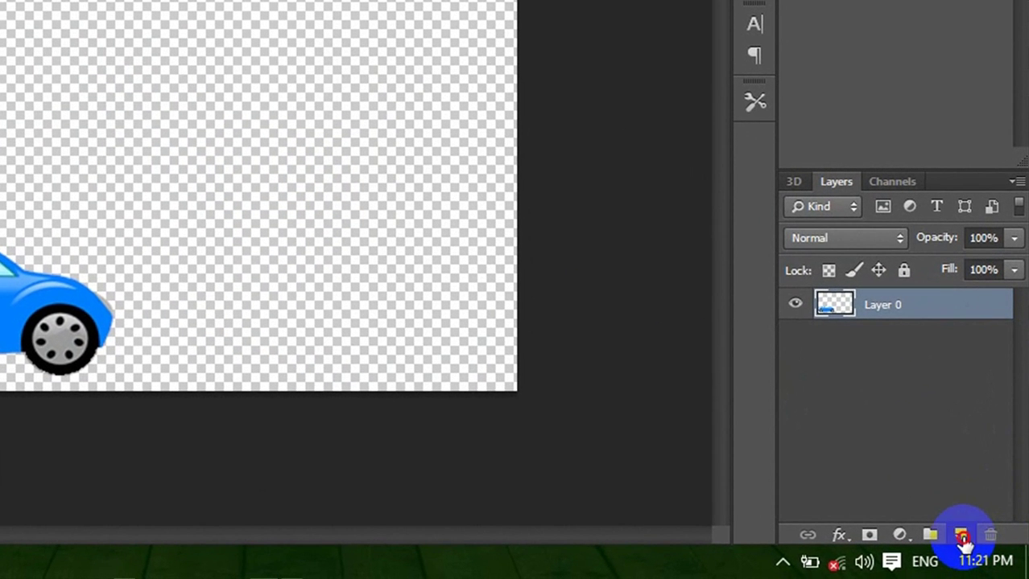
# - Add a new layer beneath Layer 0 and name it 'background'
pyautogui.click(961, 535)
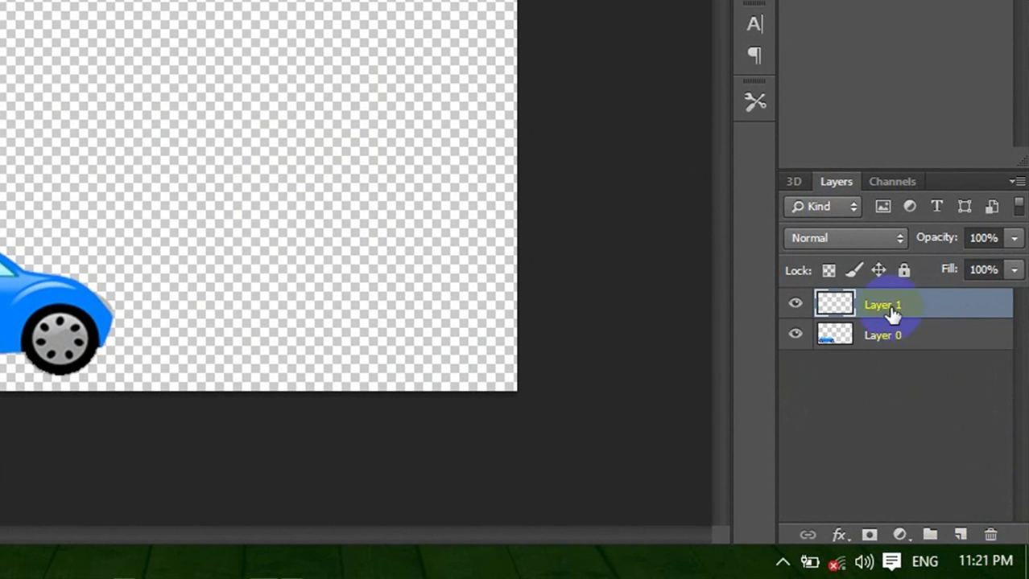
pyautogui.moveTo(891, 314); pyautogui.dragTo(904, 351)
pyautogui.doubleClick(896, 338)
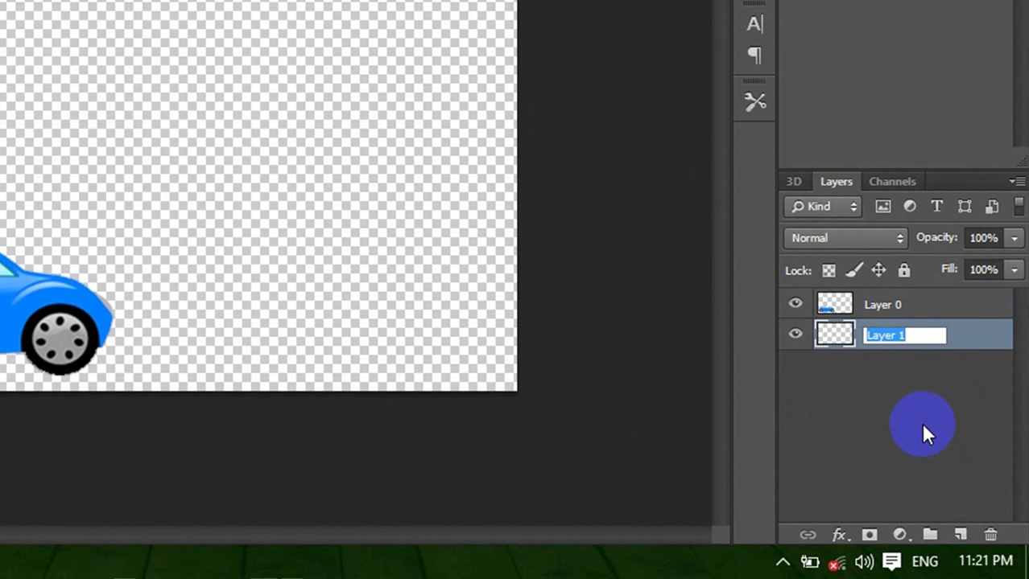
pyautogui.write('background')
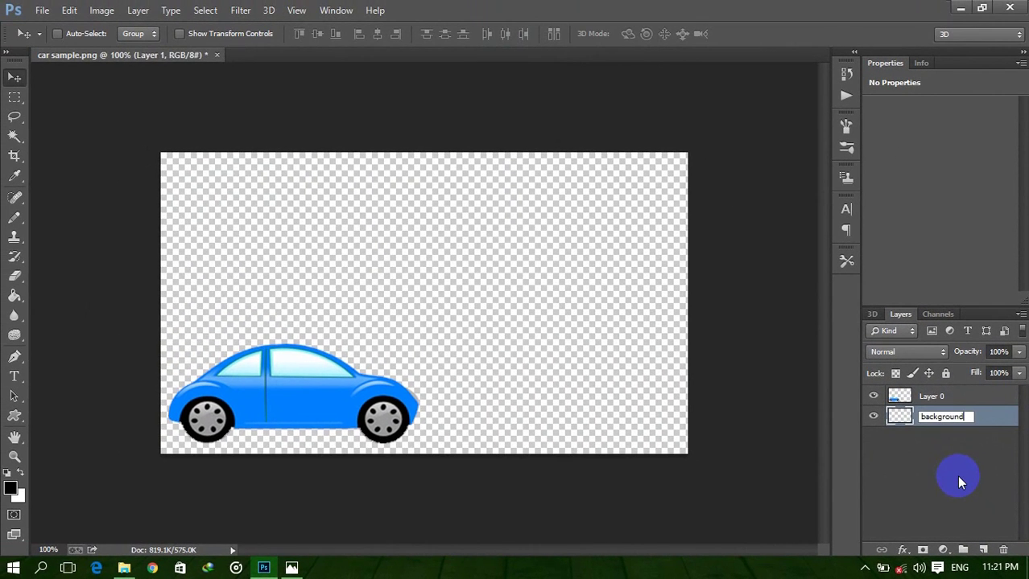
pyautogui.press('Return')
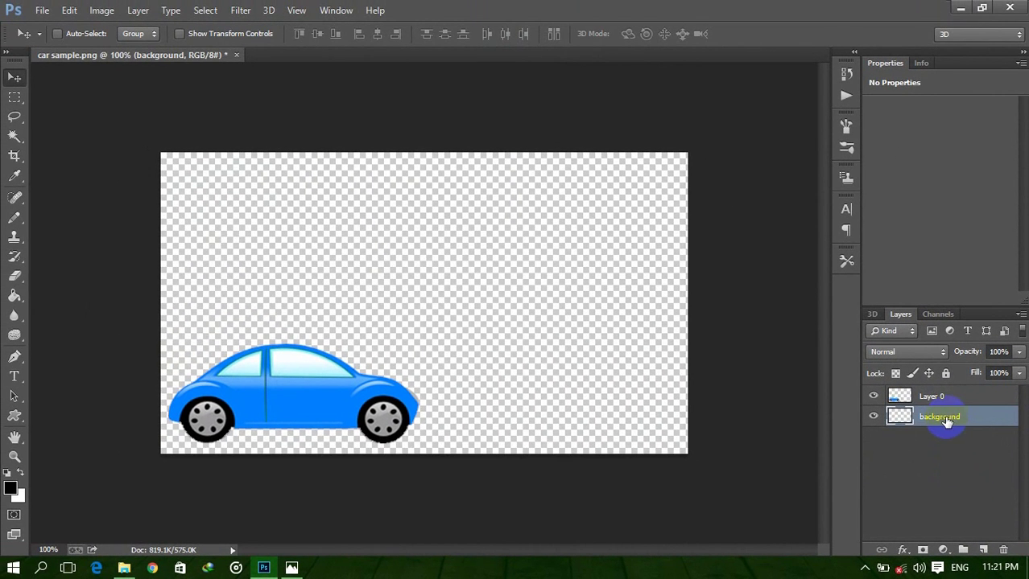
pyautogui.click(190, 433)
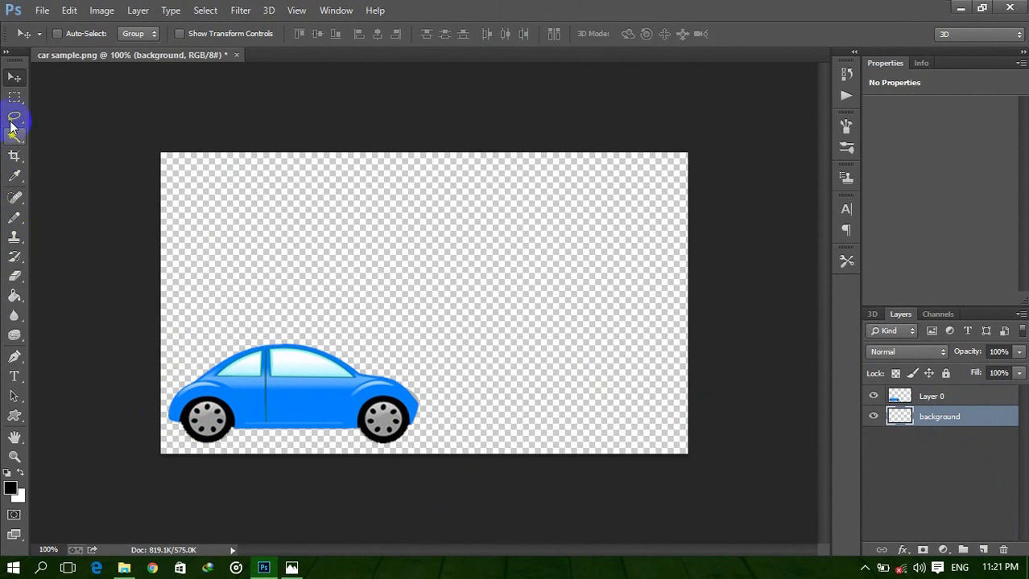
# - Select a rectangular strip across the bottom of the canvas
pyautogui.moveTo(10, 98); pyautogui.dragTo(71, 99)
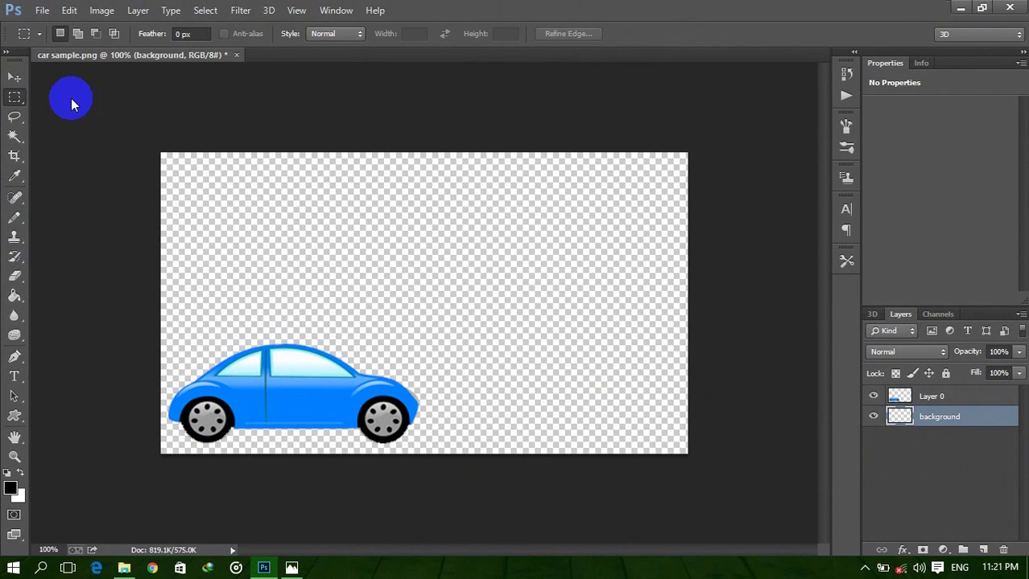
pyautogui.click(159, 402)
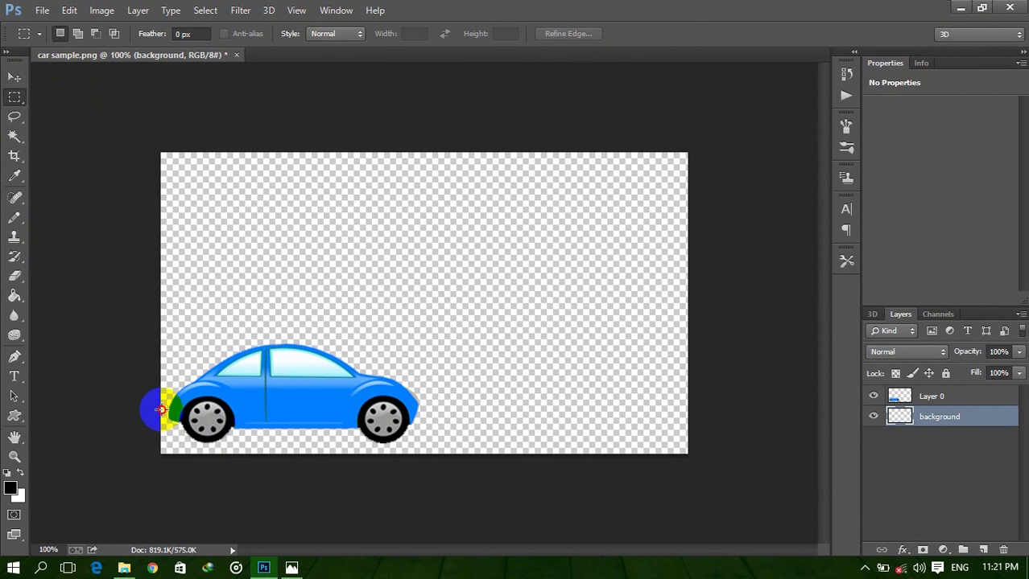
pyautogui.moveTo(161, 410); pyautogui.dragTo(695, 456)
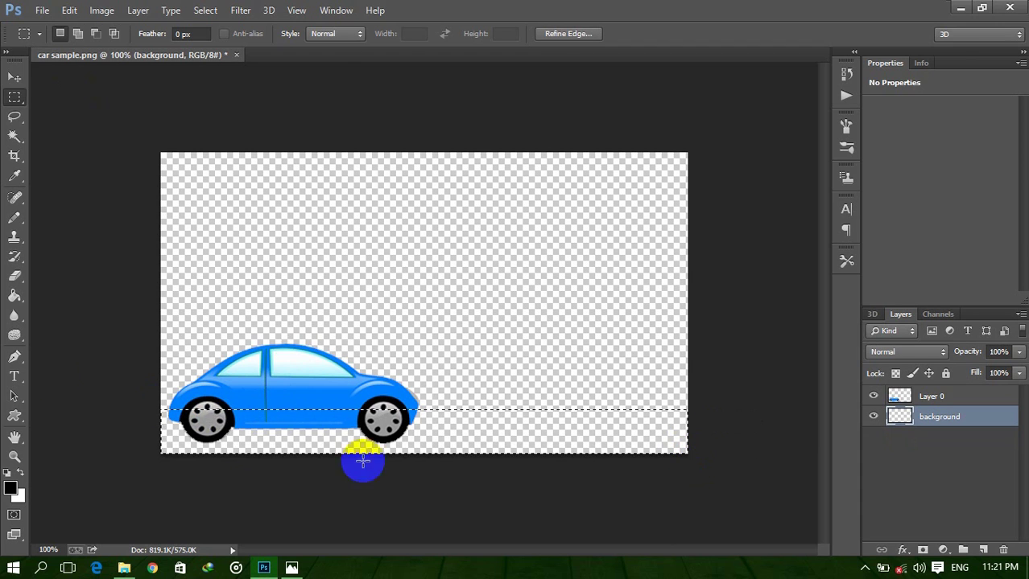
# - Fill the selected strip with dark grey 3d3f3d to form the road
pyautogui.click(69, 10)
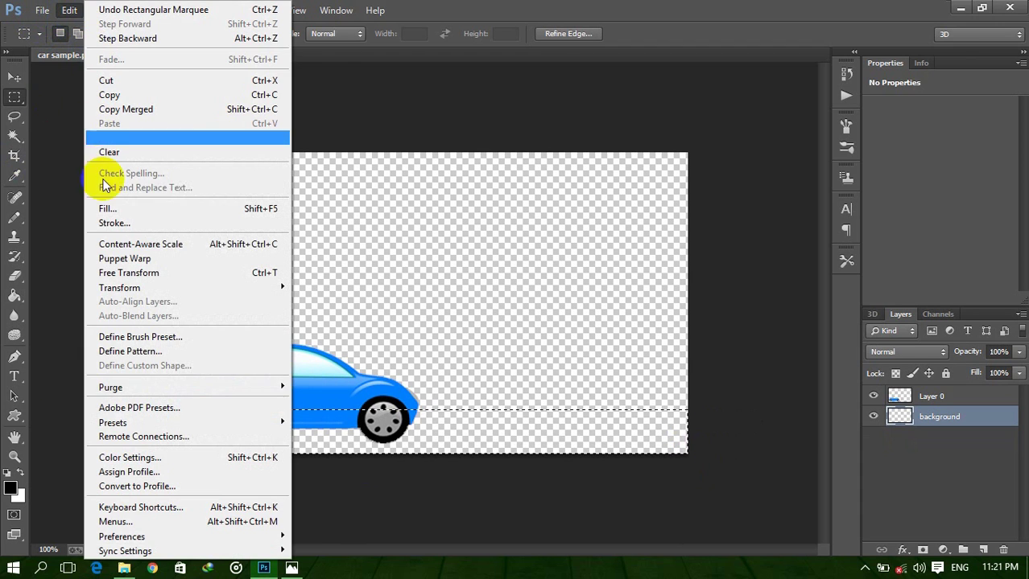
pyautogui.click(110, 200)
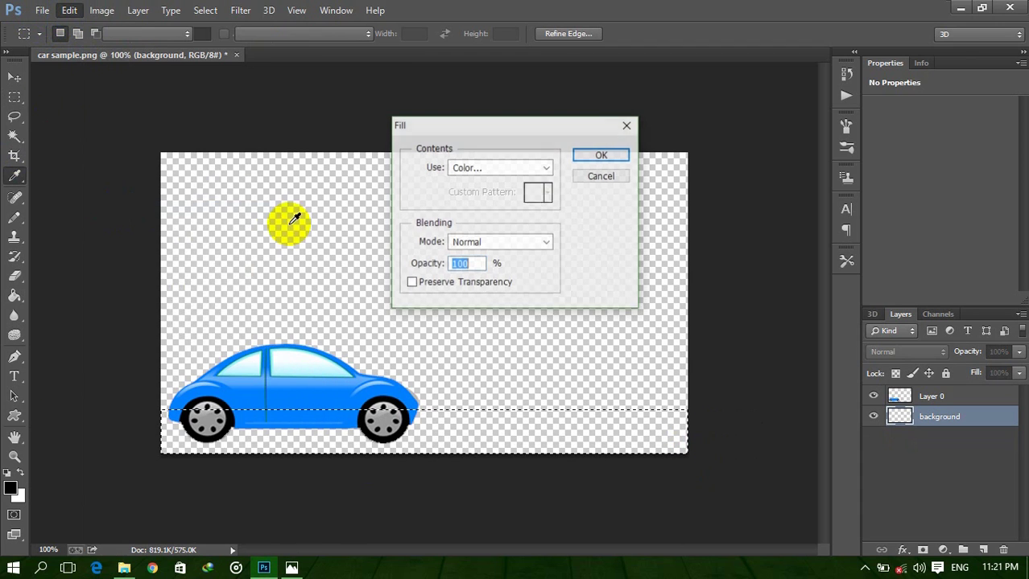
pyautogui.click(525, 170)
pyautogui.click(476, 209)
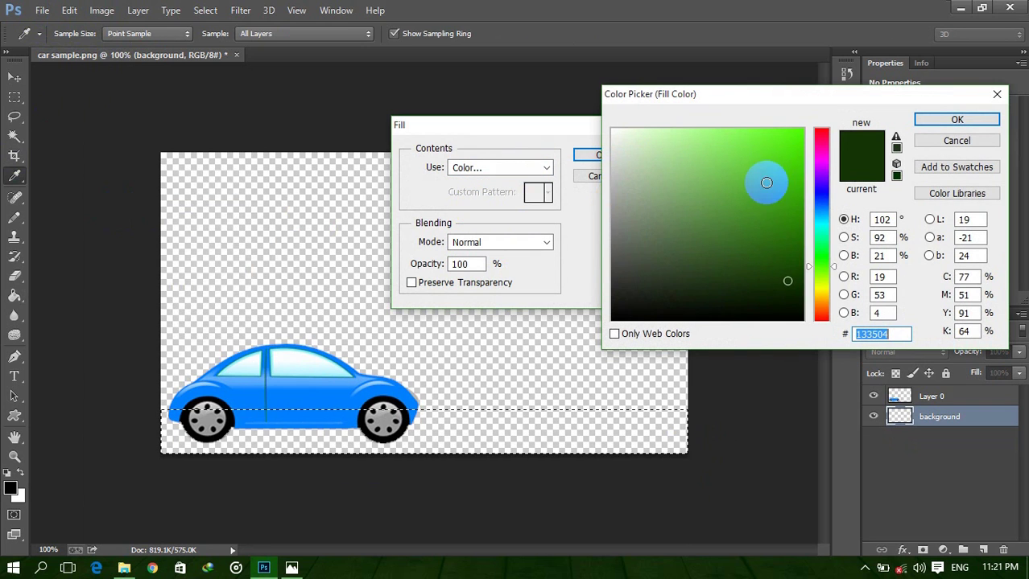
pyautogui.click(617, 274)
pyautogui.press('Return')
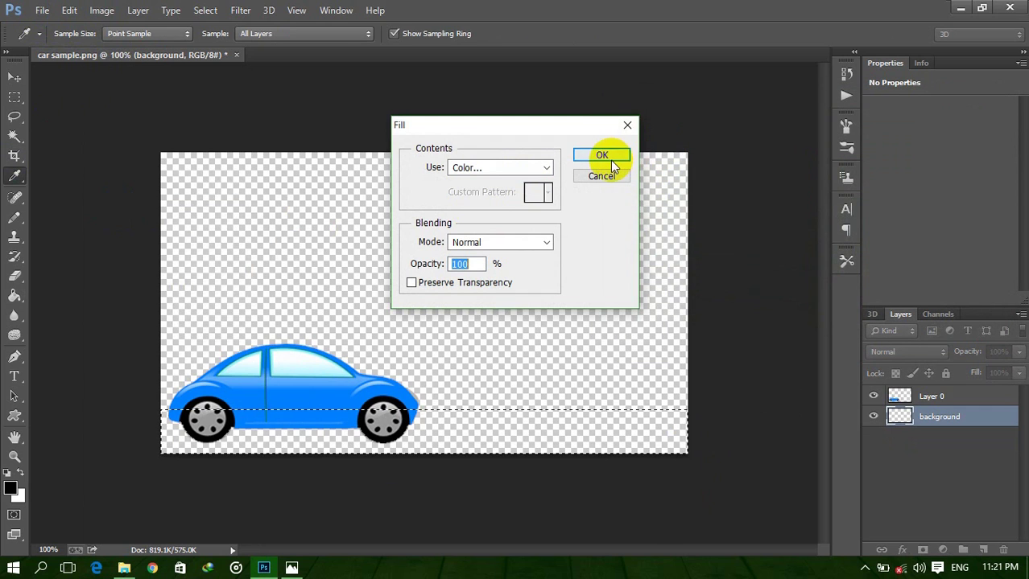
pyautogui.click(606, 154)
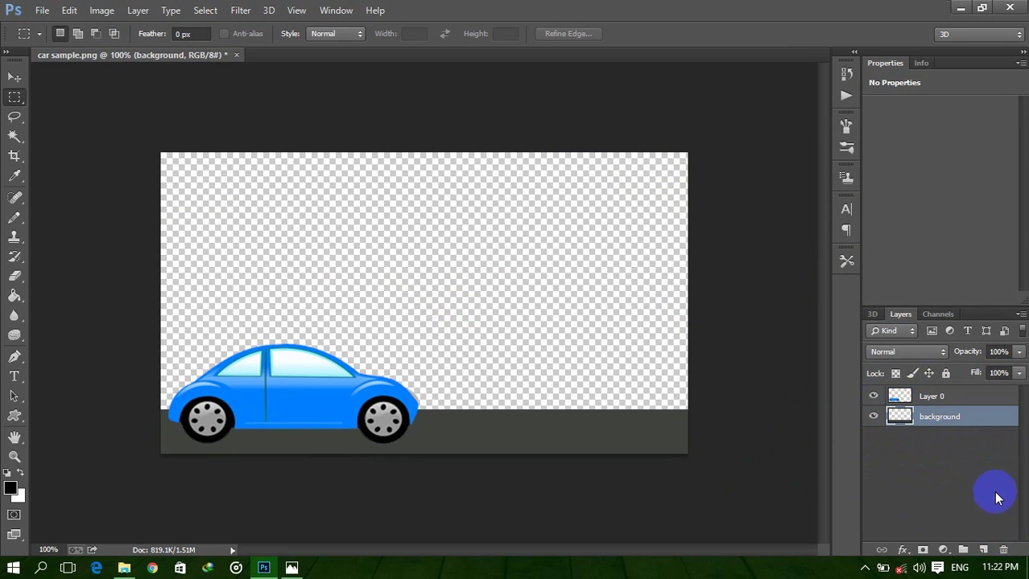
# - Add a new layer and set its Edit > Fill contents to Color
pyautogui.click(982, 551)
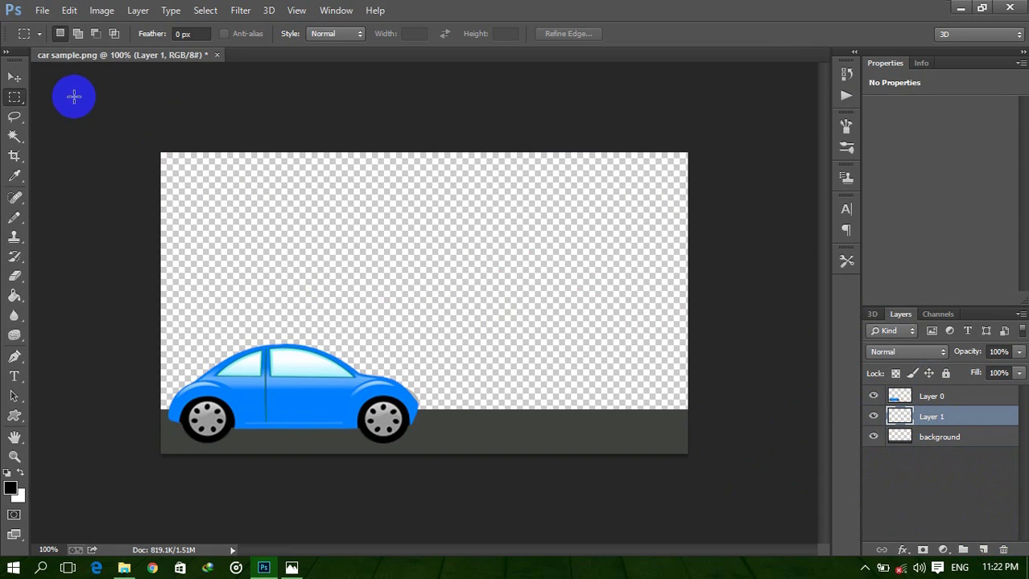
pyautogui.click(69, 10)
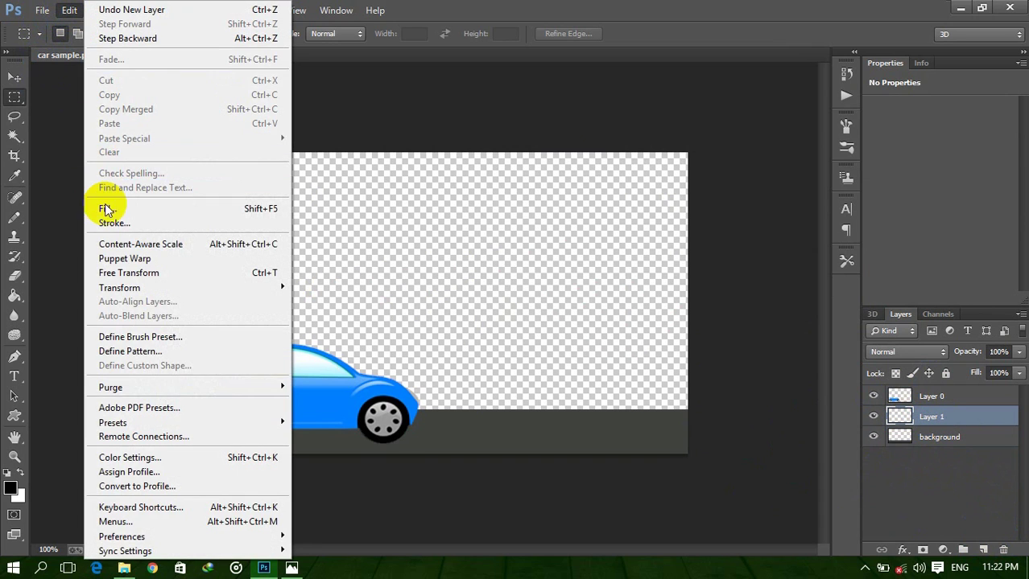
pyautogui.click(104, 206)
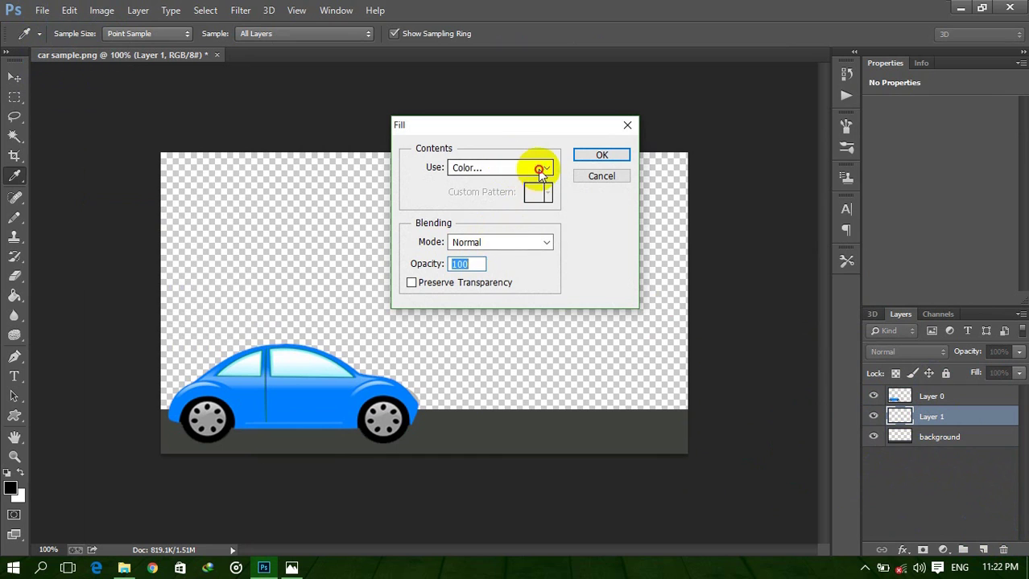
pyautogui.click(539, 169)
pyautogui.click(495, 208)
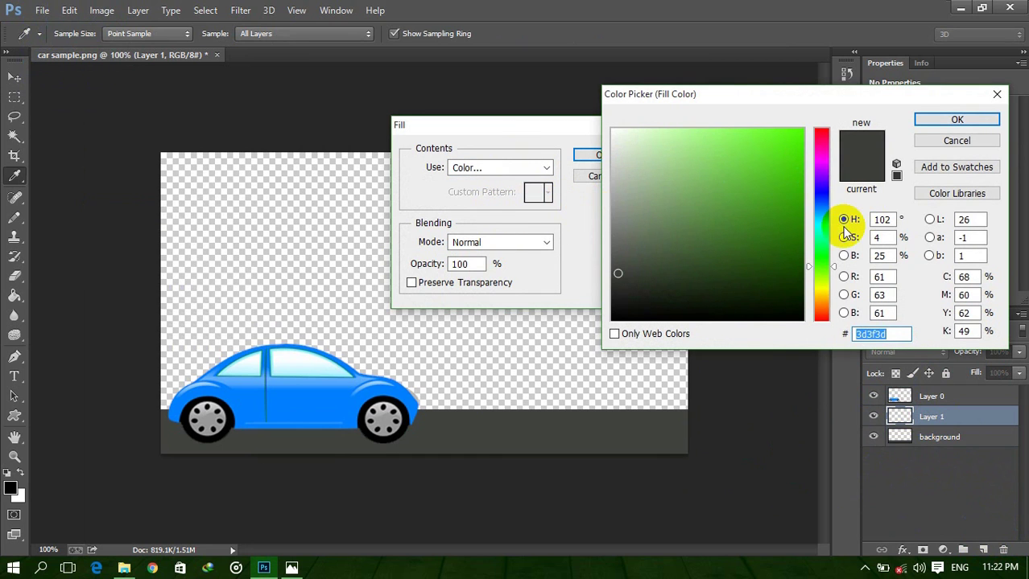
# - Fill Layer 1 with light blue 86f1f5 and move it below the background layer
pyautogui.click(821, 229)
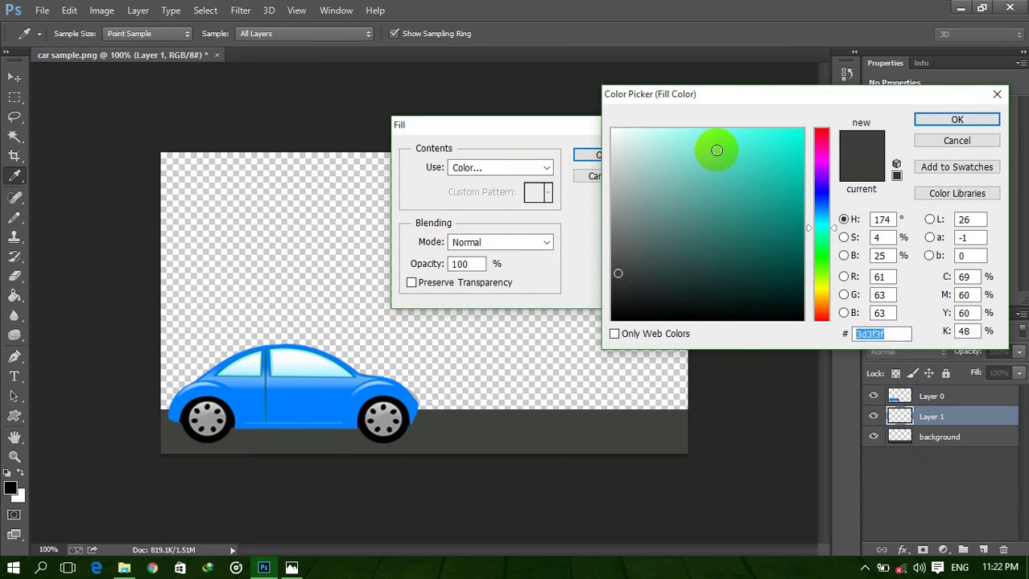
pyautogui.moveTo(716, 150); pyautogui.dragTo(699, 136)
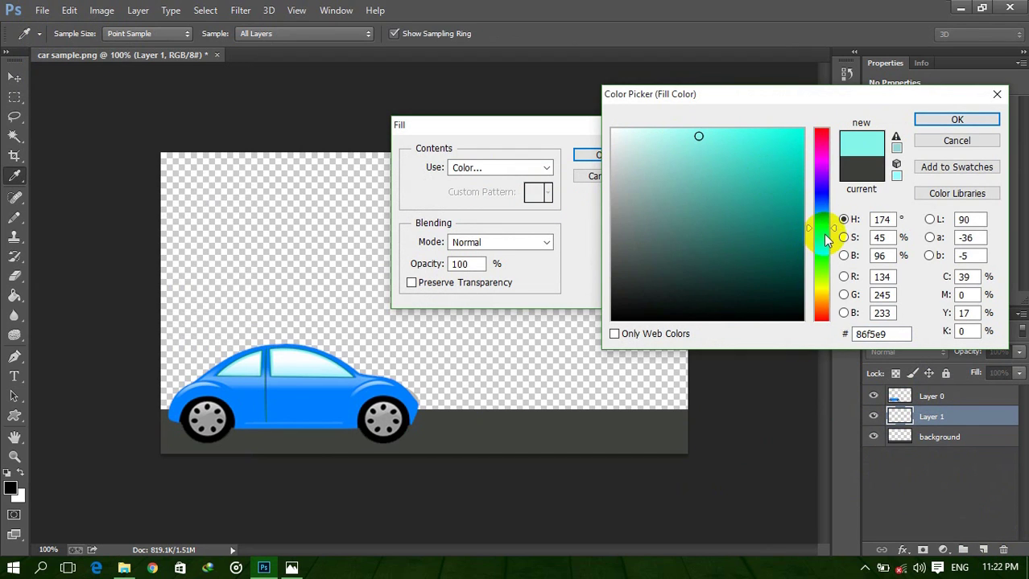
pyautogui.moveTo(823, 229); pyautogui.dragTo(819, 199)
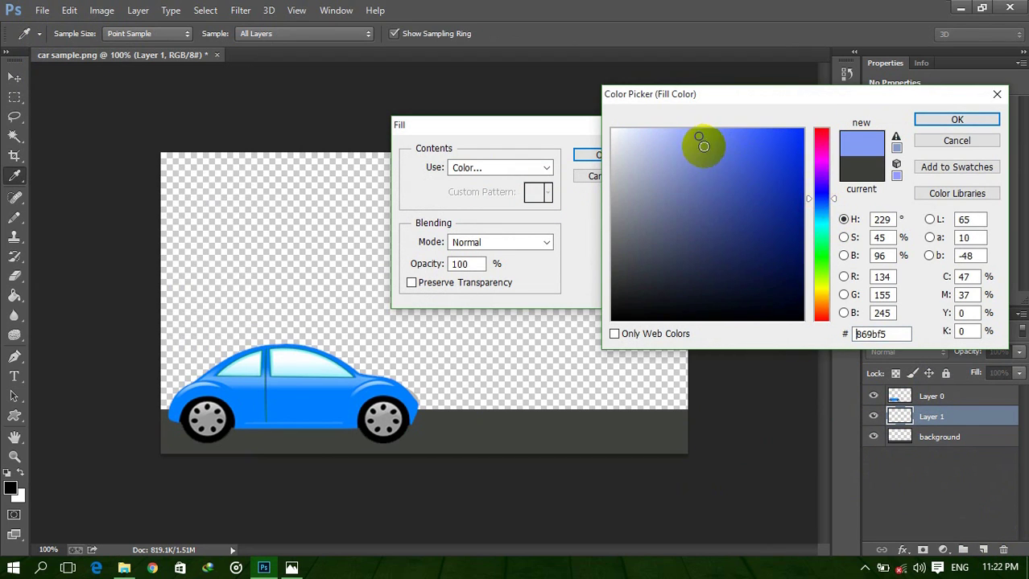
pyautogui.click(821, 222)
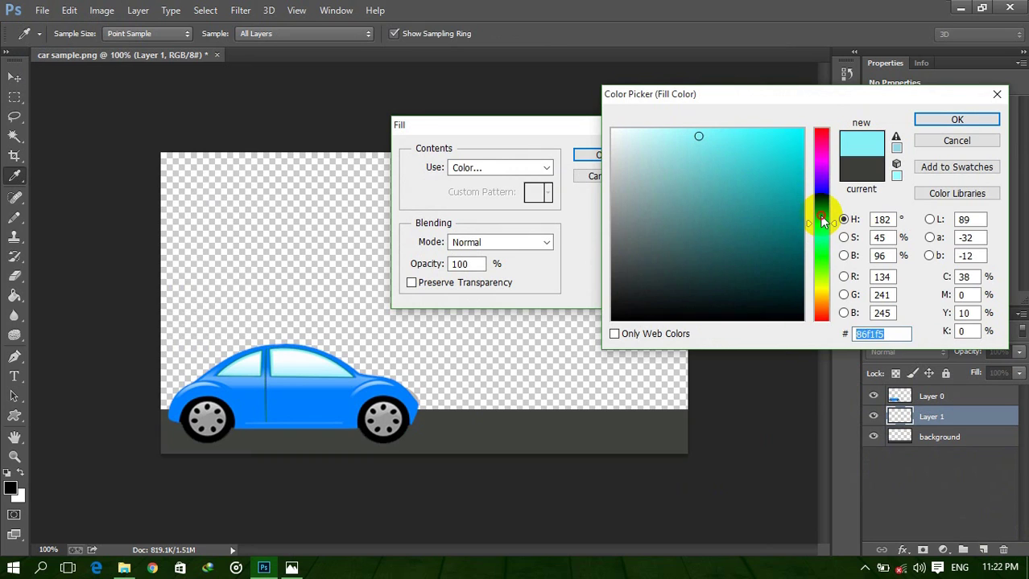
pyautogui.moveTo(822, 223); pyautogui.dragTo(819, 213)
pyautogui.click(920, 118)
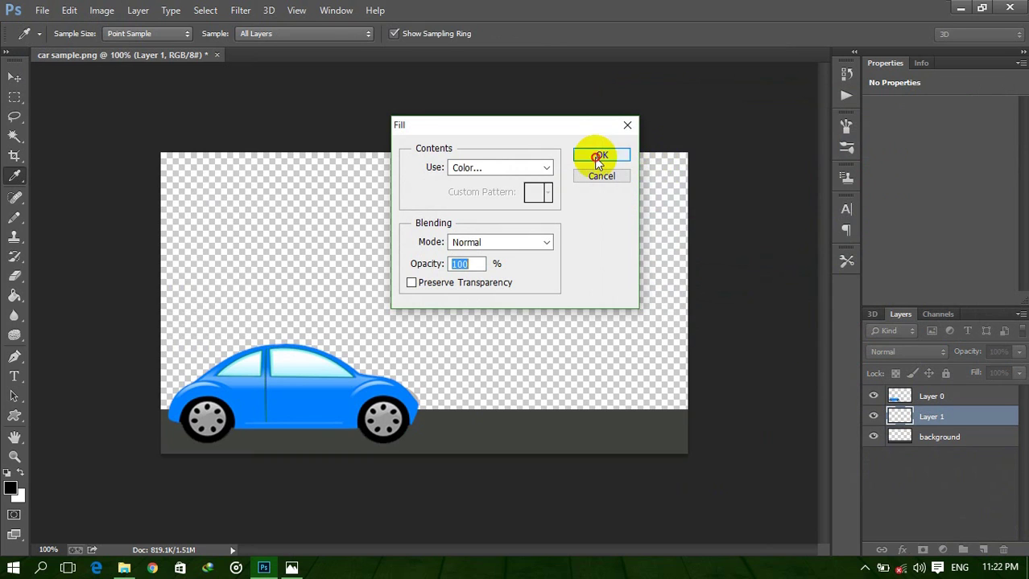
pyautogui.click(599, 156)
pyautogui.moveTo(943, 418); pyautogui.dragTo(952, 451)
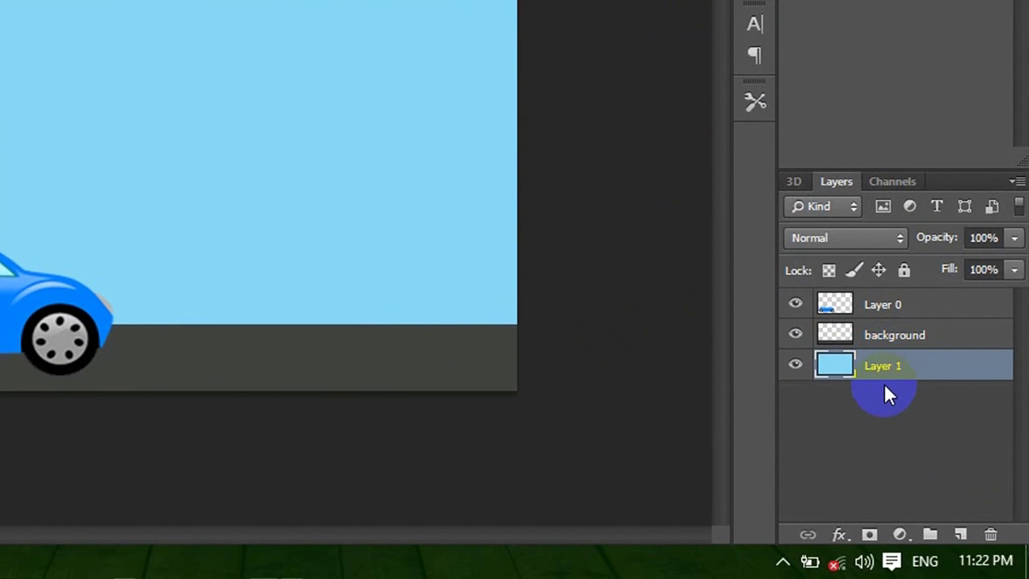
# - Merge Layer 1's sky into the road background with Ctrl+E, check its visibility, and reselect Layer 0
pyautogui.keyDown('shift'); pyautogui.click(888, 347); pyautogui.keyUp('shift')
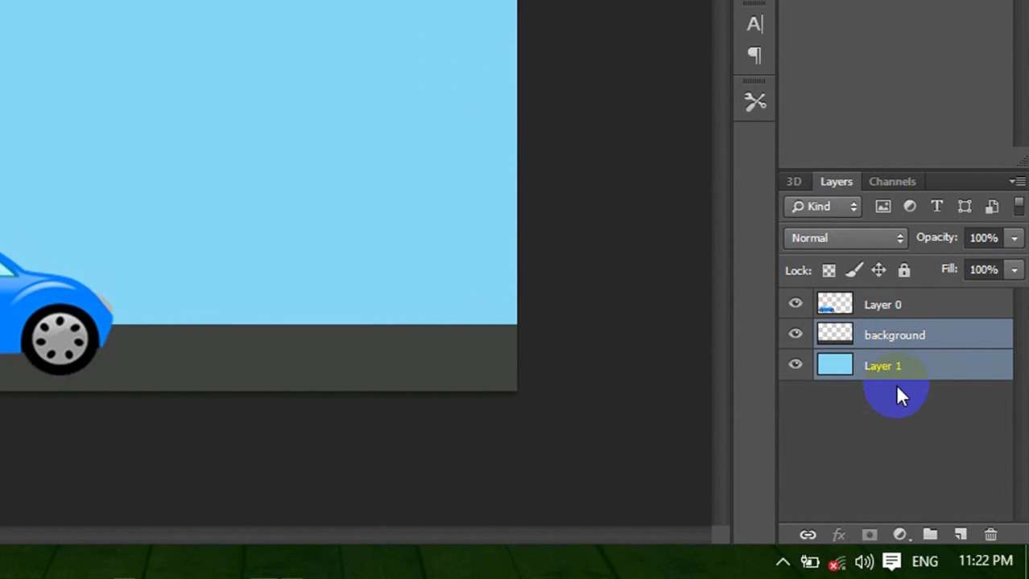
pyautogui.hotkey('ctrl', 'e')
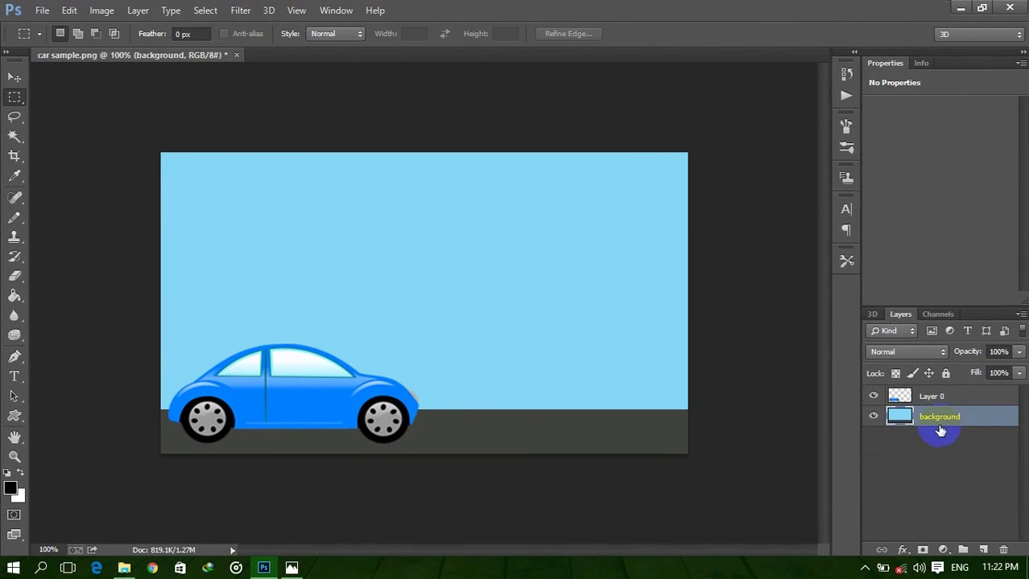
pyautogui.click(914, 399)
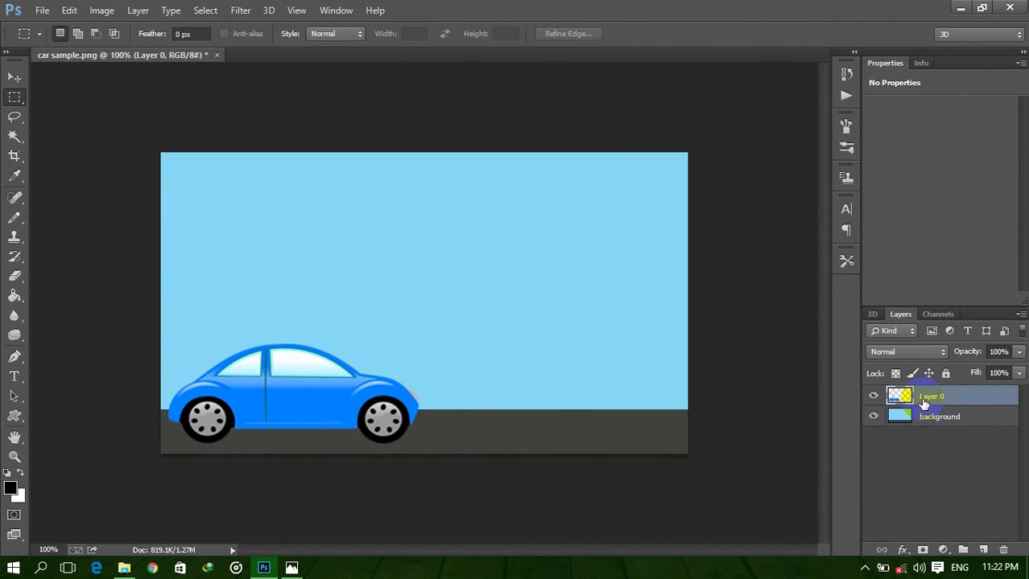
pyautogui.click(873, 416)
pyautogui.click(899, 424)
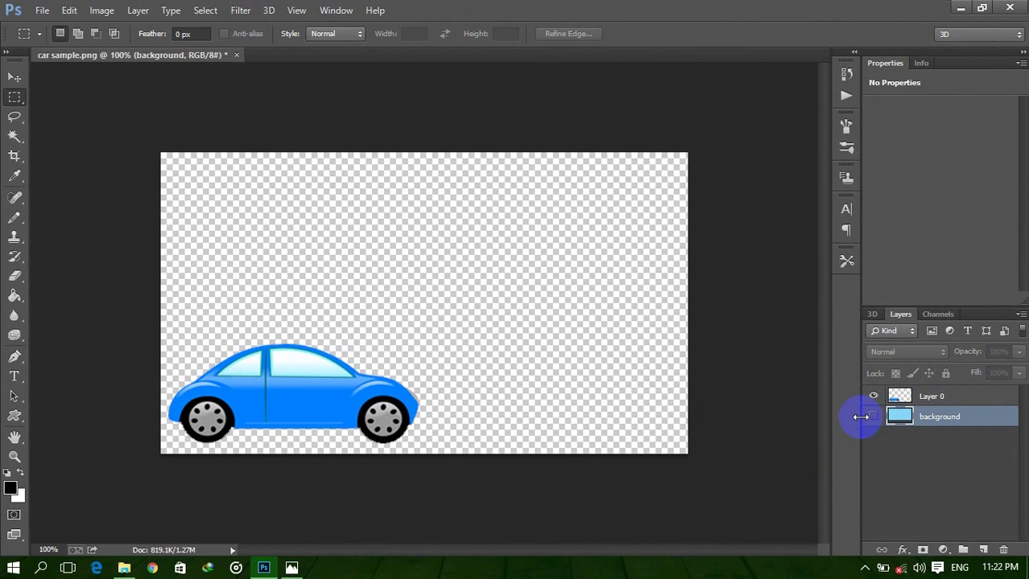
pyautogui.click(873, 416)
pyautogui.click(926, 397)
pyautogui.click(321, 397)
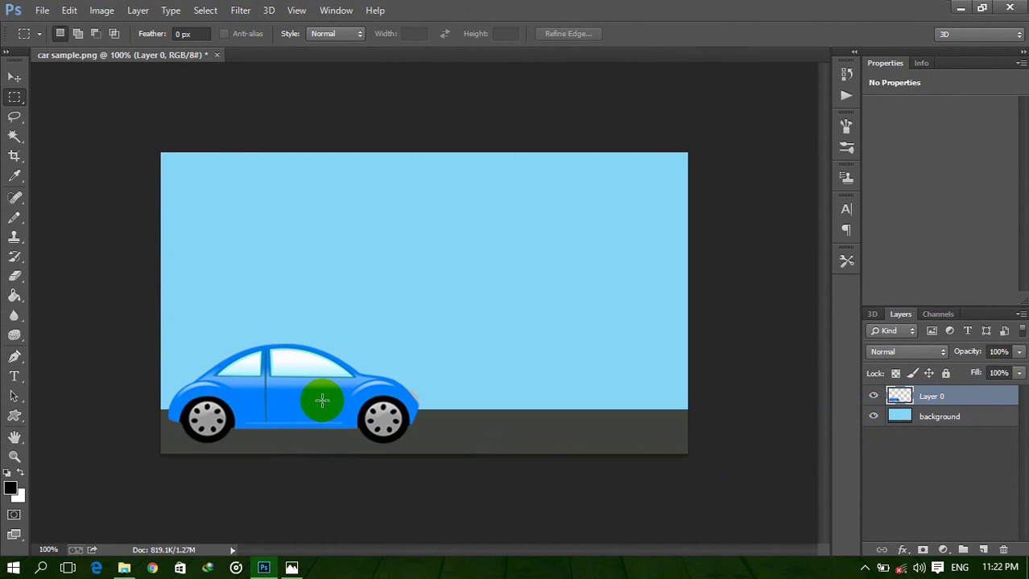
pyautogui.click(447, 415)
pyautogui.click(479, 399)
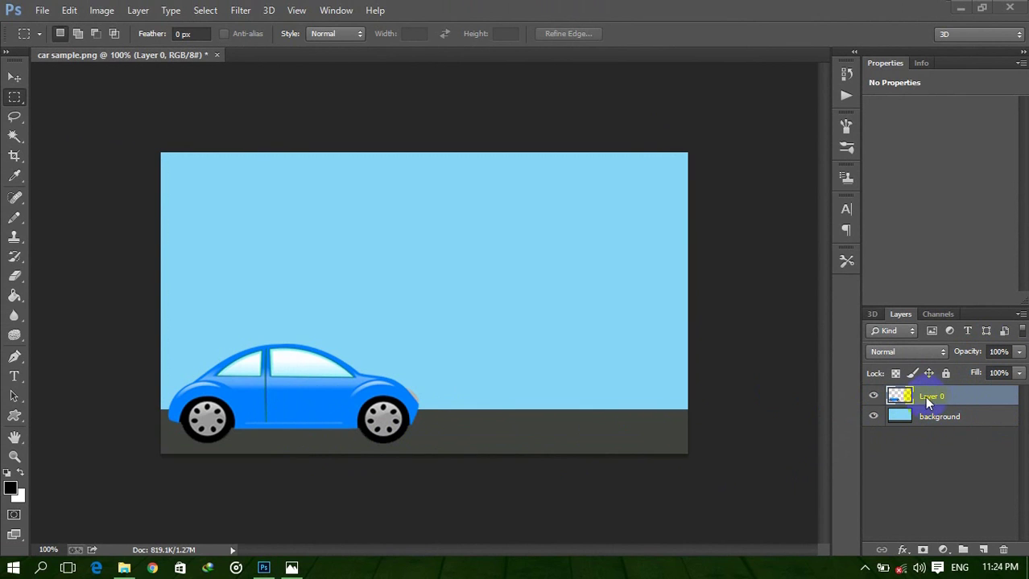
# - Rename Layer 0 to 'car'
pyautogui.moveTo(931, 401)
pyautogui.mouseDown()
pyautogui.moveTo(938, 420)
pyautogui.moveTo(937, 398)
pyautogui.mouseUp()
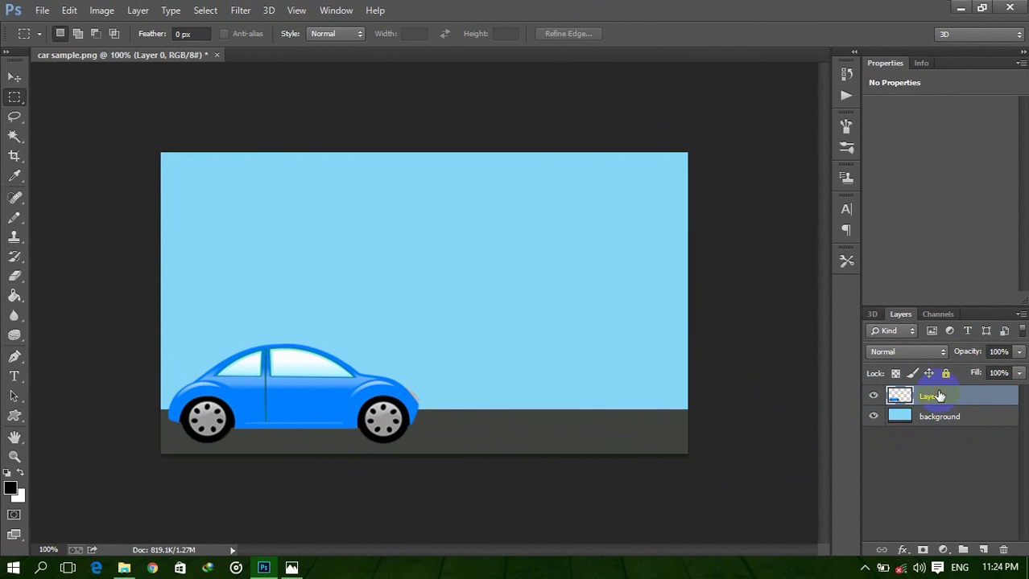
pyautogui.doubleClick(936, 398)
pyautogui.write('car')
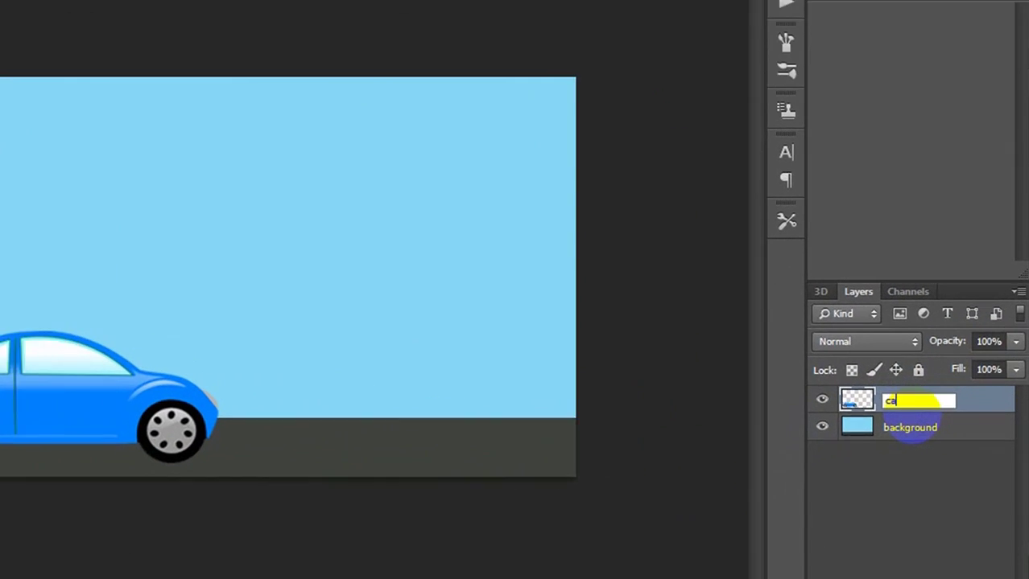
pyautogui.press('Return')
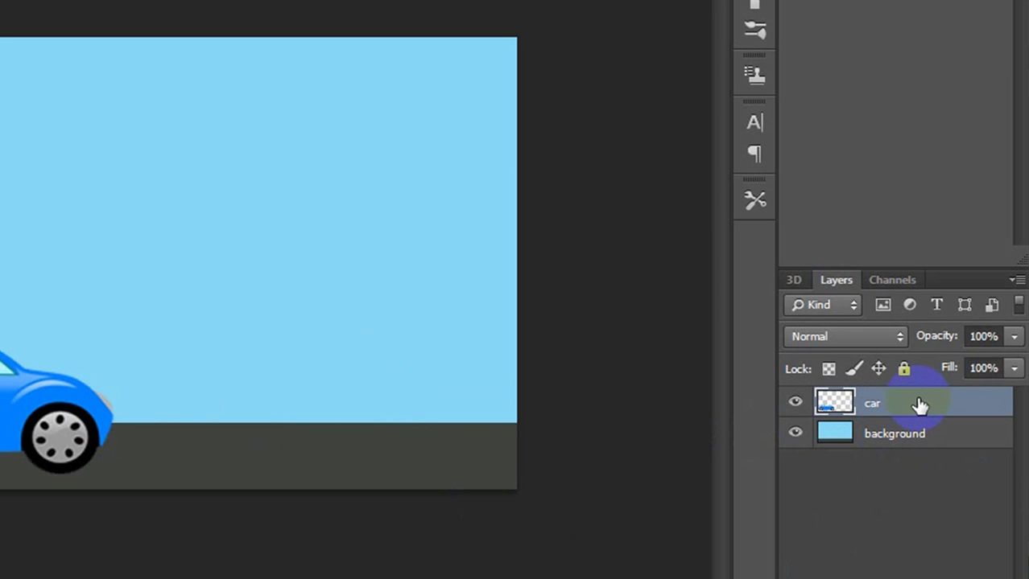
# - Duplicate the car layer as 'car copy' with Ctrl+J
pyautogui.rightClick(916, 407)
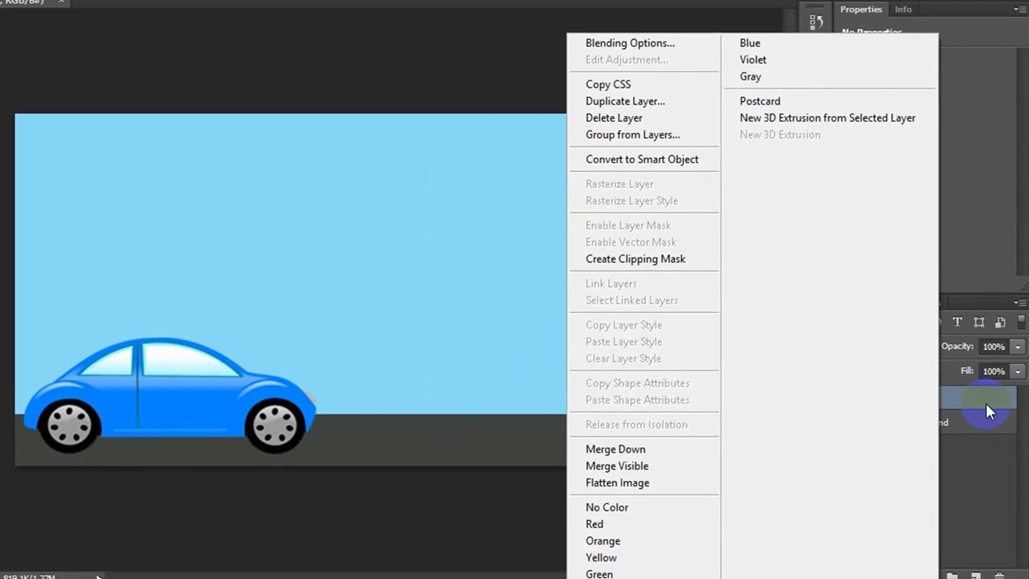
pyautogui.click(1009, 413)
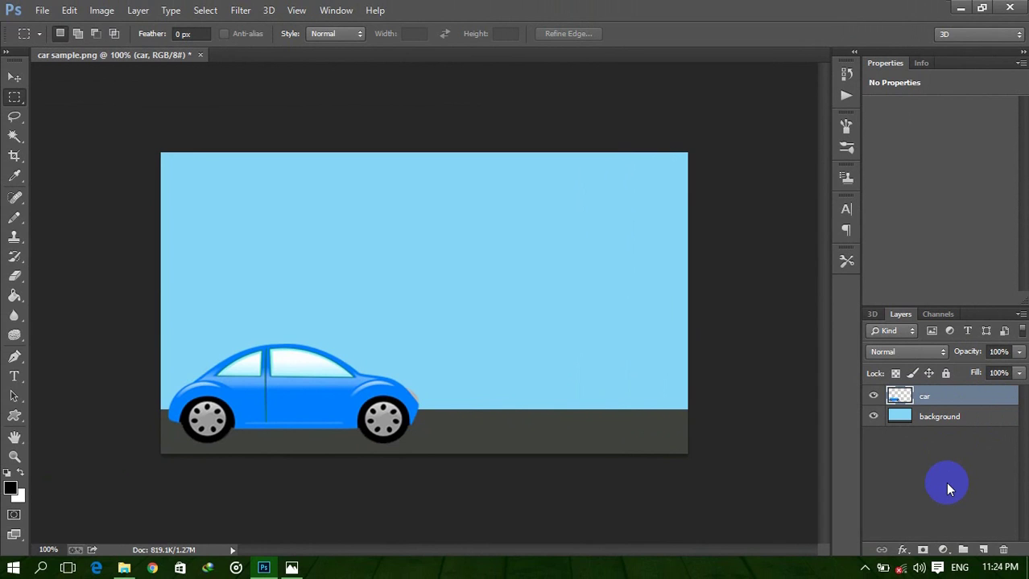
pyautogui.hotkey('ctrl', 'j')
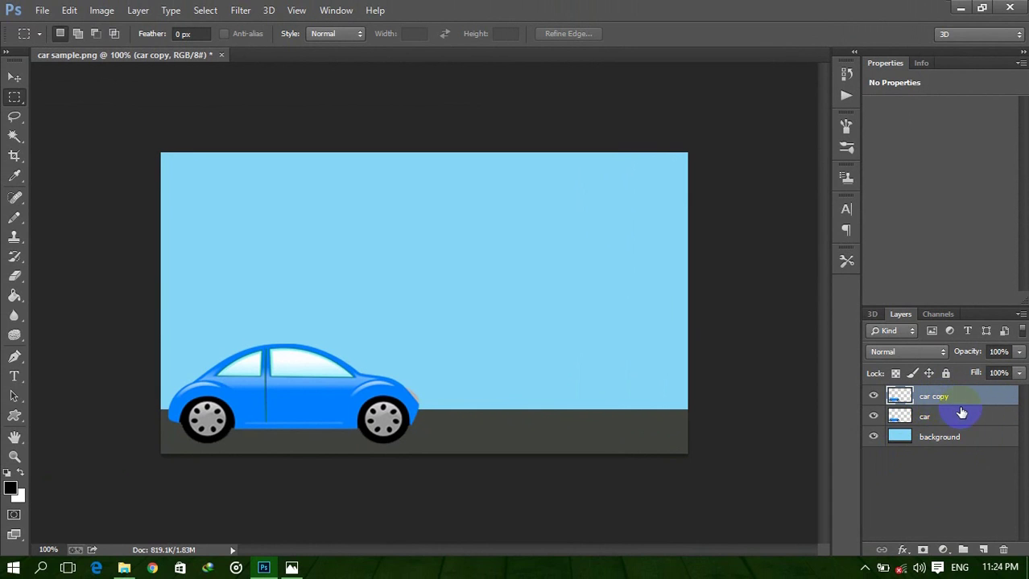
# - With the Move tool, nudge the car copy right, then duplicate it as car copy 2 and shift it
pyautogui.click(14, 77)
pyautogui.click(15, 336)
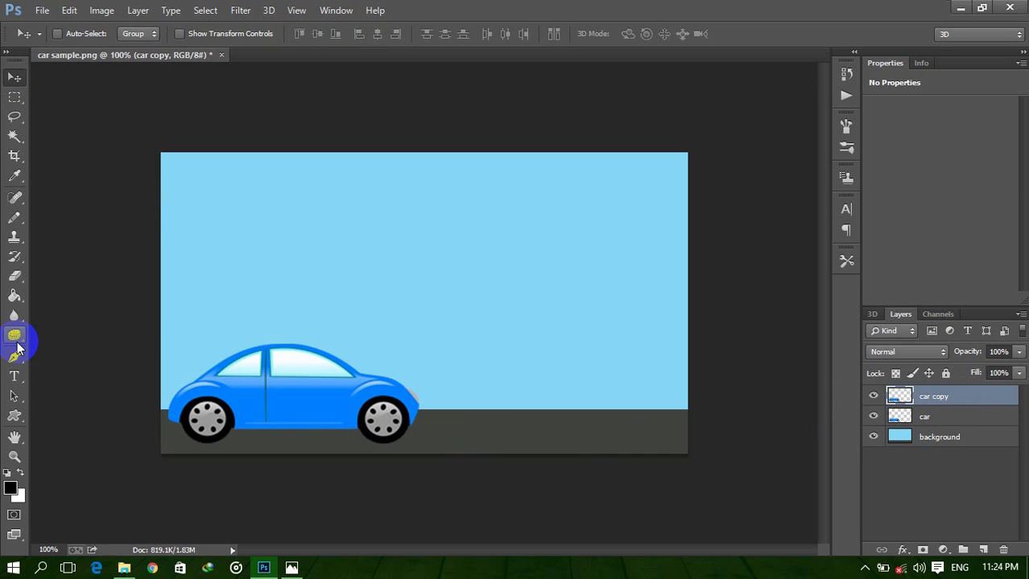
pyautogui.press('Right')
pyautogui.press('Right')
pyautogui.press('Right')
pyautogui.press('Right')
pyautogui.press('Right')
pyautogui.press('Right')
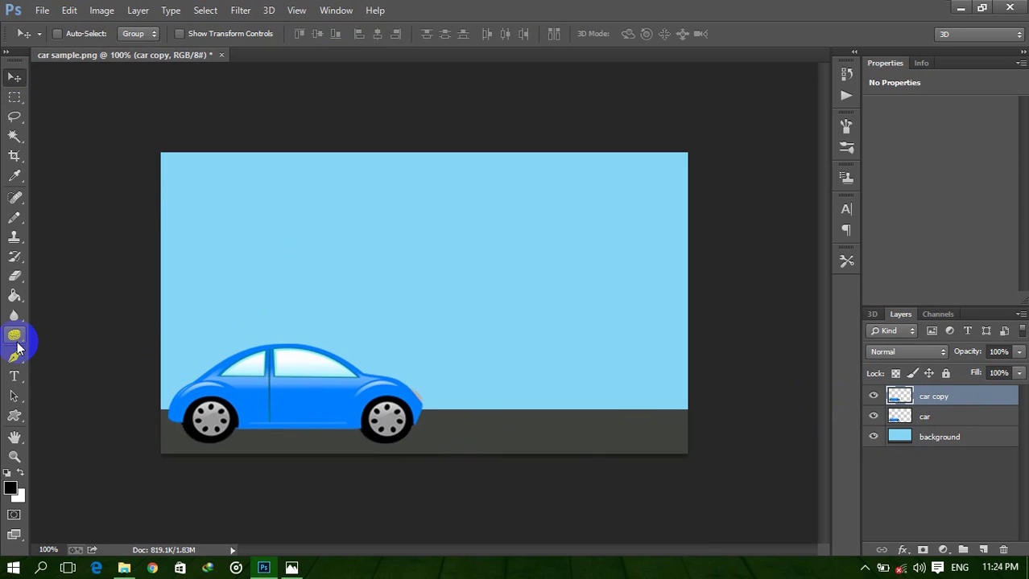
pyautogui.press('Right')
pyautogui.press('Right')
pyautogui.press('Right')
pyautogui.press('Right')
pyautogui.press('Right')
pyautogui.press('Right')
pyautogui.press('Right')
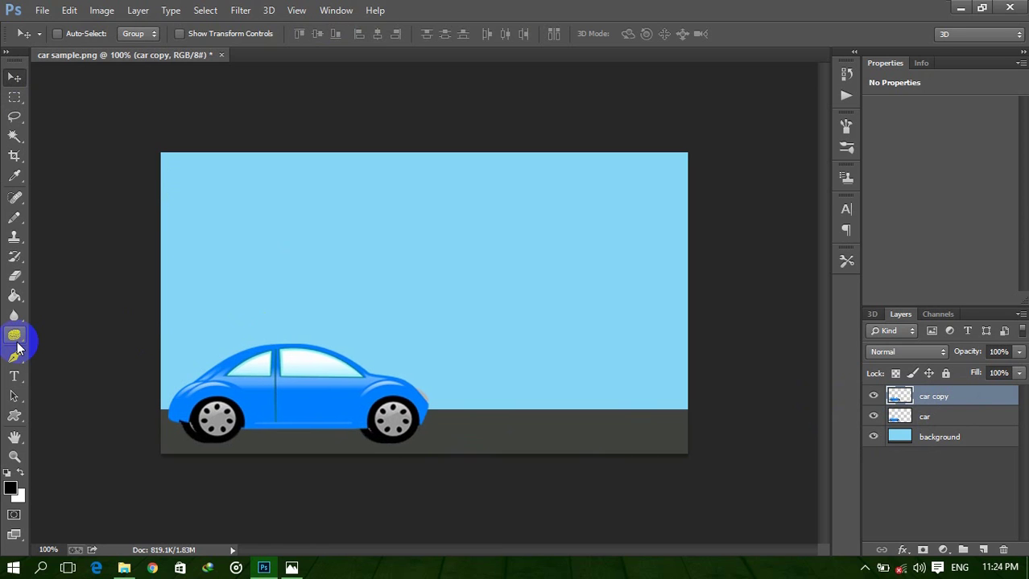
pyautogui.press('Right')
pyautogui.press('Right')
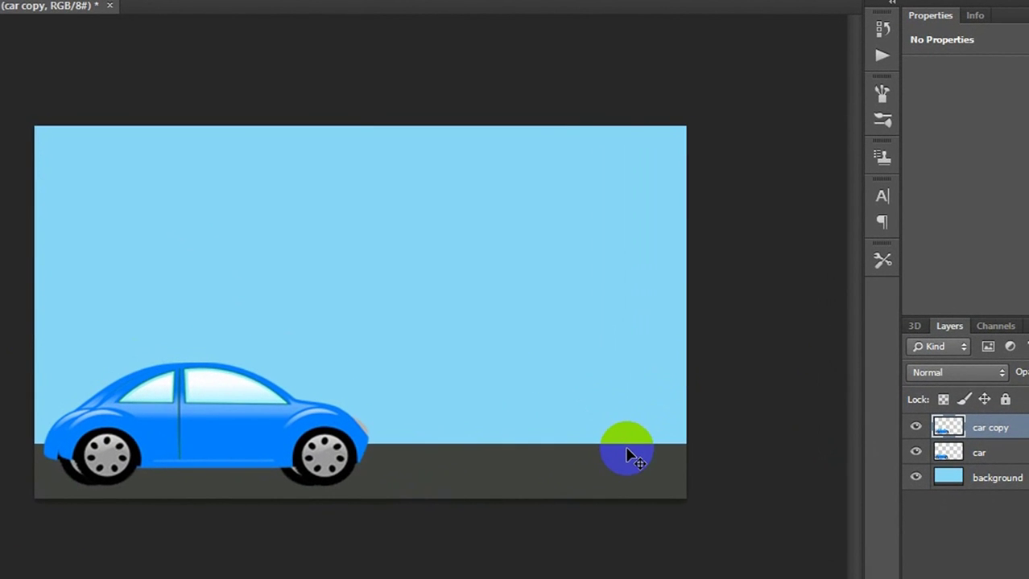
pyautogui.hotkey('ctrl', 'j')
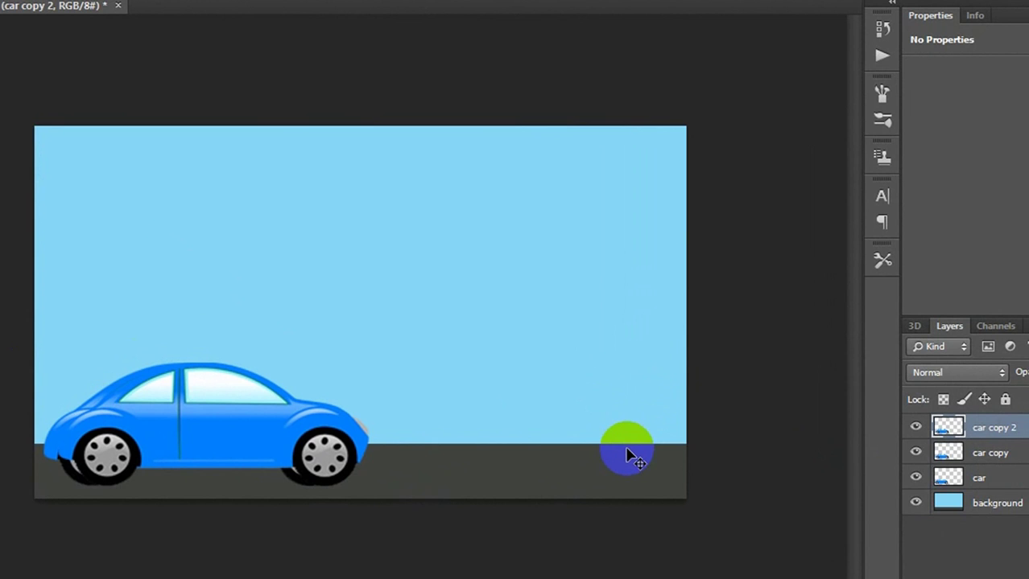
pyautogui.press('Right')
pyautogui.press('Right')
pyautogui.press('Right')
pyautogui.press('Right')
pyautogui.press('Right')
pyautogui.press('Right')
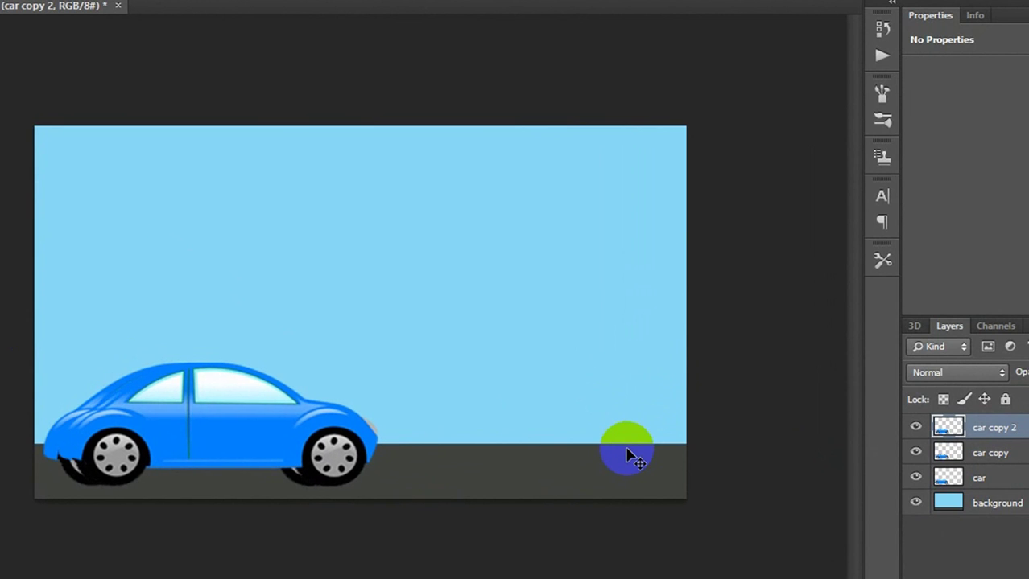
pyautogui.press('Right')
pyautogui.press('Right')
pyautogui.press('Right')
pyautogui.press('Right')
pyautogui.press('Right')
pyautogui.press('Right')
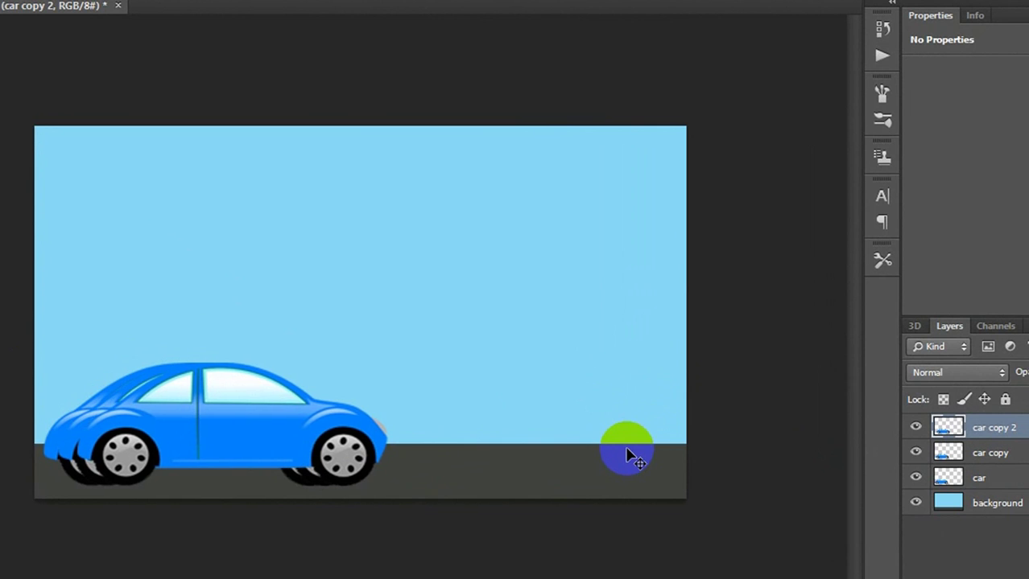
pyautogui.press('Left')
pyautogui.press('Left')
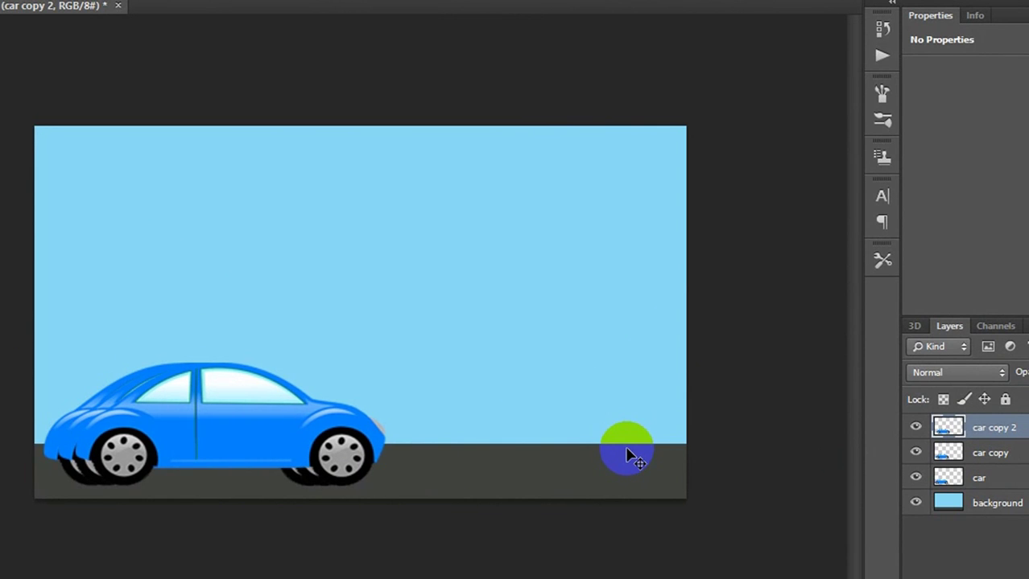
# - Create car copies 3 and 4, each nudged further right along the road
pyautogui.hotkey('ctrl', 'j')
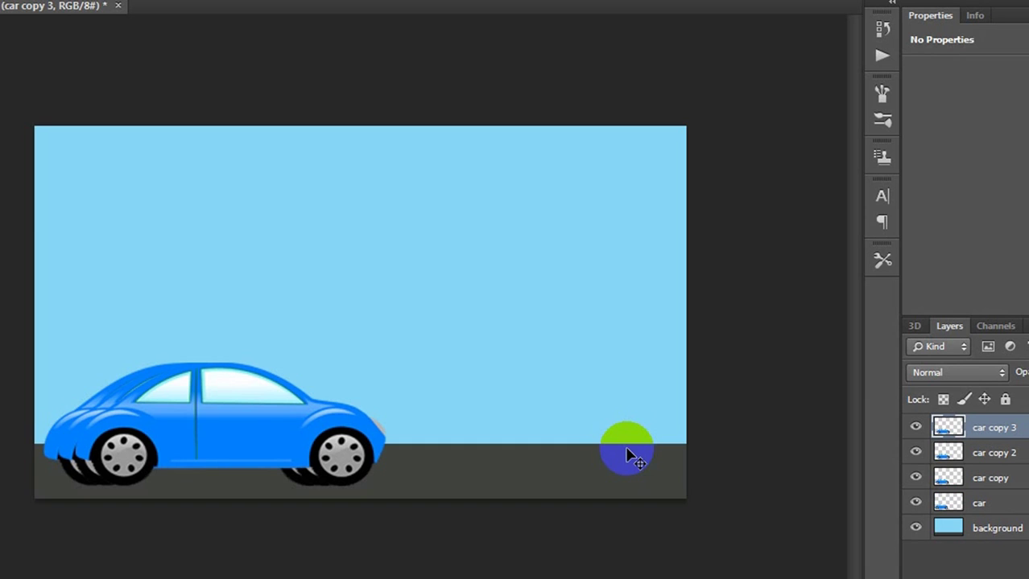
pyautogui.press('Right')
pyautogui.press('Right')
pyautogui.press('Right')
pyautogui.press('Right')
pyautogui.press('Right')
pyautogui.press('Right')
pyautogui.press('Right')
pyautogui.press('Right')
pyautogui.press('Right')
pyautogui.press('Right')
pyautogui.press('Right')
pyautogui.press('Right')
pyautogui.press('Right')
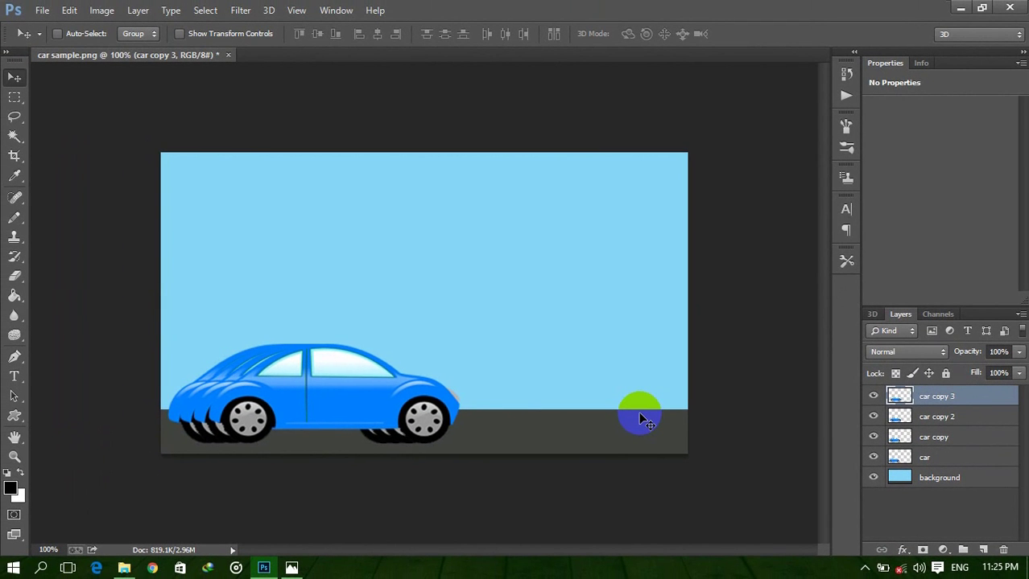
pyautogui.hotkey('ctrl', 'j')
pyautogui.press('Right')
pyautogui.press('Right')
pyautogui.press('Right')
pyautogui.press('Right')
pyautogui.press('Right')
pyautogui.press('Right')
pyautogui.press('Right')
pyautogui.press('Right')
pyautogui.press('Right')
pyautogui.press('Right')
pyautogui.press('Right')
pyautogui.press('Right')
pyautogui.press('Right')
pyautogui.press('Right')
pyautogui.press('Right')
pyautogui.press('Right')
pyautogui.press('Right')
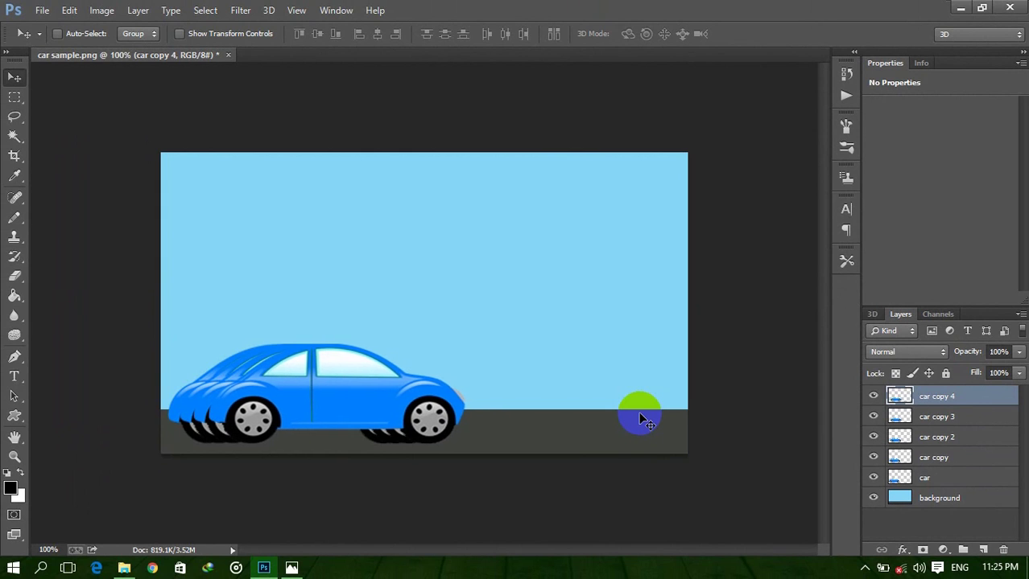
pyautogui.press('Right')
pyautogui.press('Right')
pyautogui.press('Right')
pyautogui.press('Right')
pyautogui.press('Right')
pyautogui.press('Right')
pyautogui.press('Right')
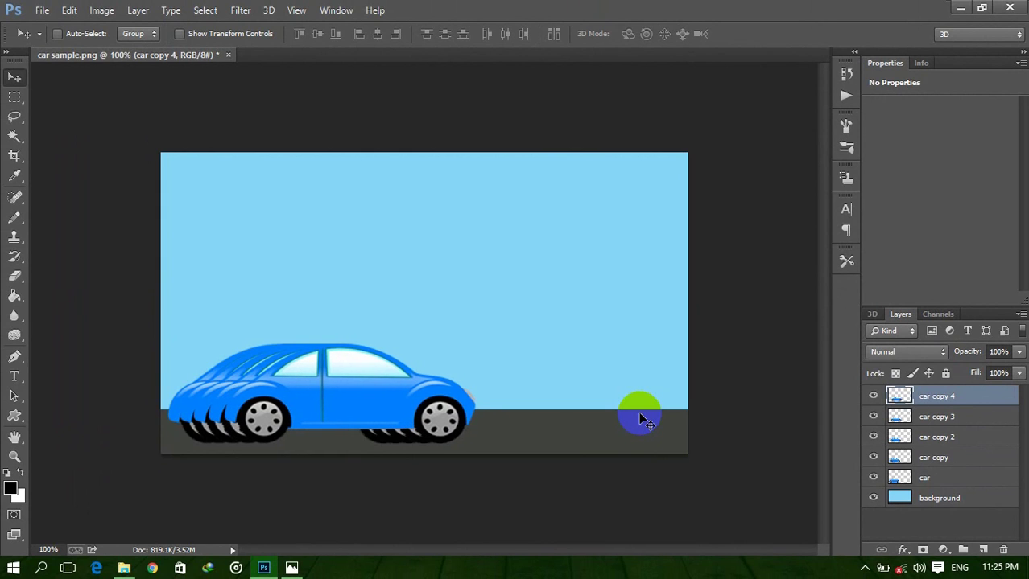
pyautogui.press('Left')
pyautogui.press('Left')
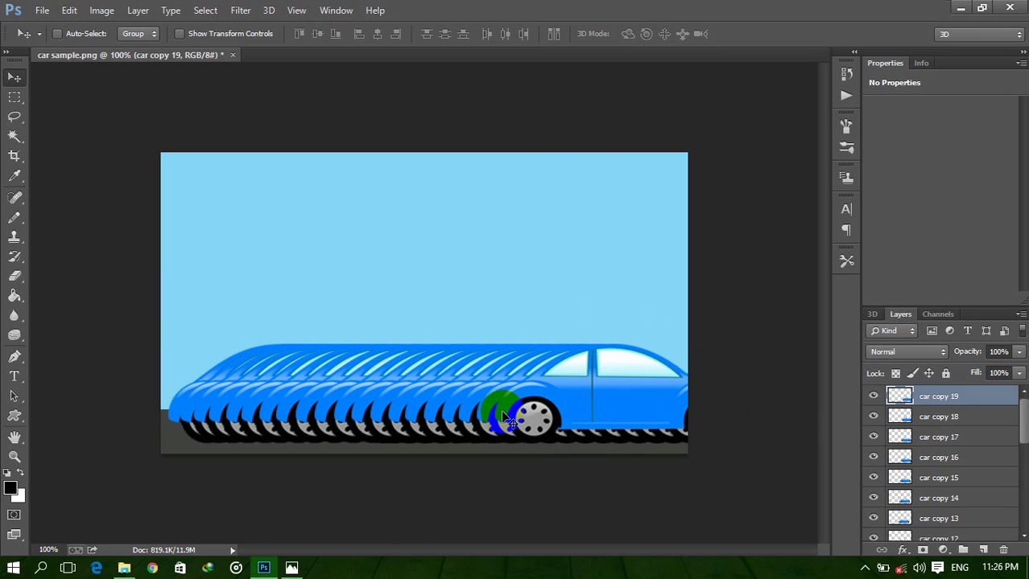
# - Create car copies 20 through 23, shifting each further right
pyautogui.hotkey('ctrl', 'j')
pyautogui.press('Right')
pyautogui.press('Right')
pyautogui.press('Right')
pyautogui.press('Right')
pyautogui.press('Right')
pyautogui.press('Right')
pyautogui.press('Right')
pyautogui.press('Right')
pyautogui.press('Right')
pyautogui.press('Right')
pyautogui.press('Right')
pyautogui.press('Right')
pyautogui.press('Right')
pyautogui.press('Right')
pyautogui.press('Right')
pyautogui.press('Right')
pyautogui.press('Right')
pyautogui.press('Right')
pyautogui.press('Right')
pyautogui.press('Right')
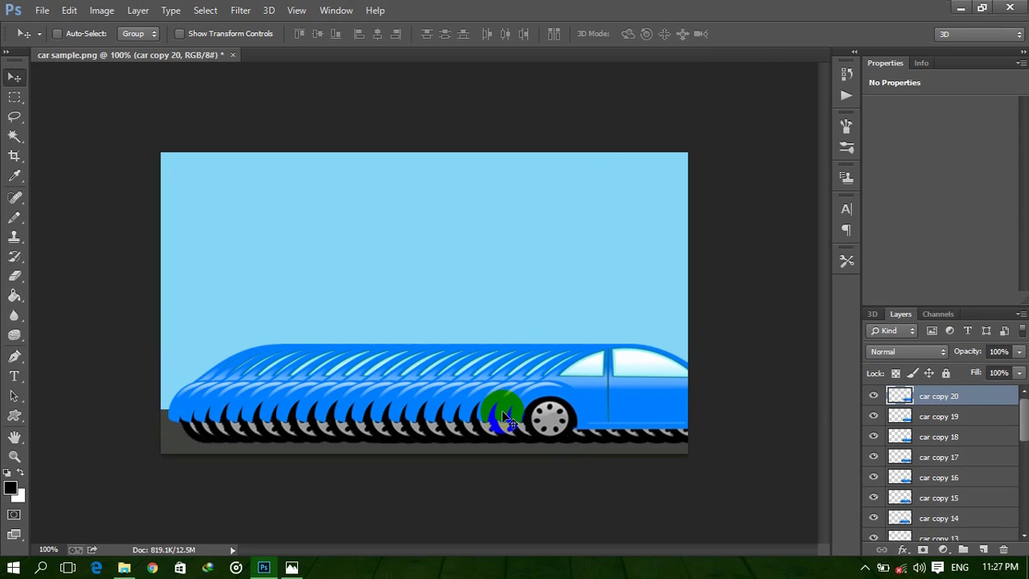
pyautogui.press('Right')
pyautogui.press('Right')
pyautogui.press('Right')
pyautogui.press('Right')
pyautogui.press('Right')
pyautogui.hotkey('ctrl', 'j')
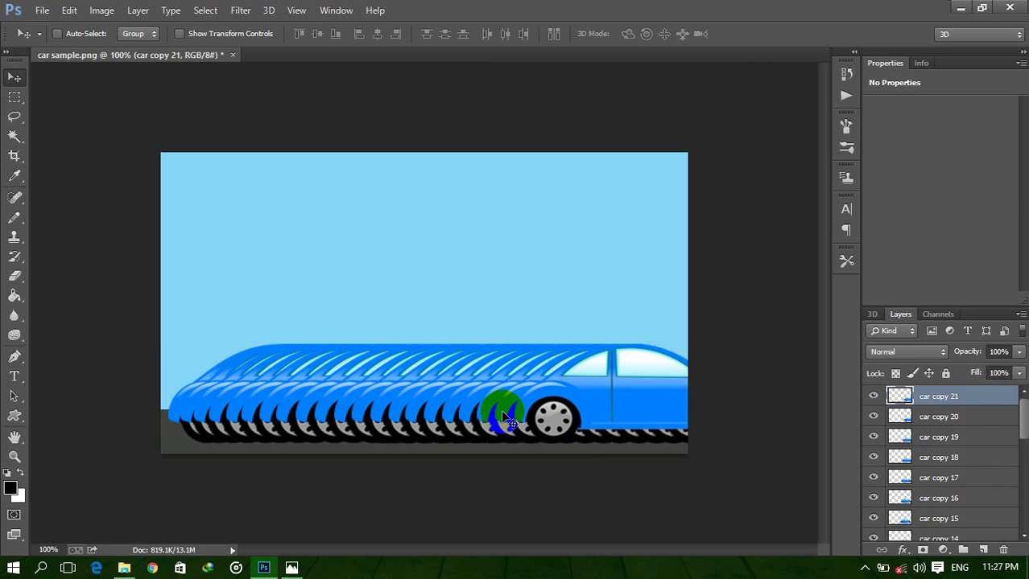
pyautogui.press('Right')
pyautogui.press('Right')
pyautogui.press('Right')
pyautogui.press('Right')
pyautogui.press('Right')
pyautogui.press('Right')
pyautogui.press('Right')
pyautogui.press('Right')
pyautogui.press('Right')
pyautogui.press('Right')
pyautogui.press('Right')
pyautogui.press('Right')
pyautogui.press('Right')
pyautogui.press('Right')
pyautogui.press('Right')
pyautogui.press('Right')
pyautogui.press('Right')
pyautogui.press('Right')
pyautogui.press('Right')
pyautogui.press('Right')
pyautogui.press('Right')
pyautogui.press('Right')
pyautogui.press('Right')
pyautogui.press('Right')
pyautogui.press('Right')
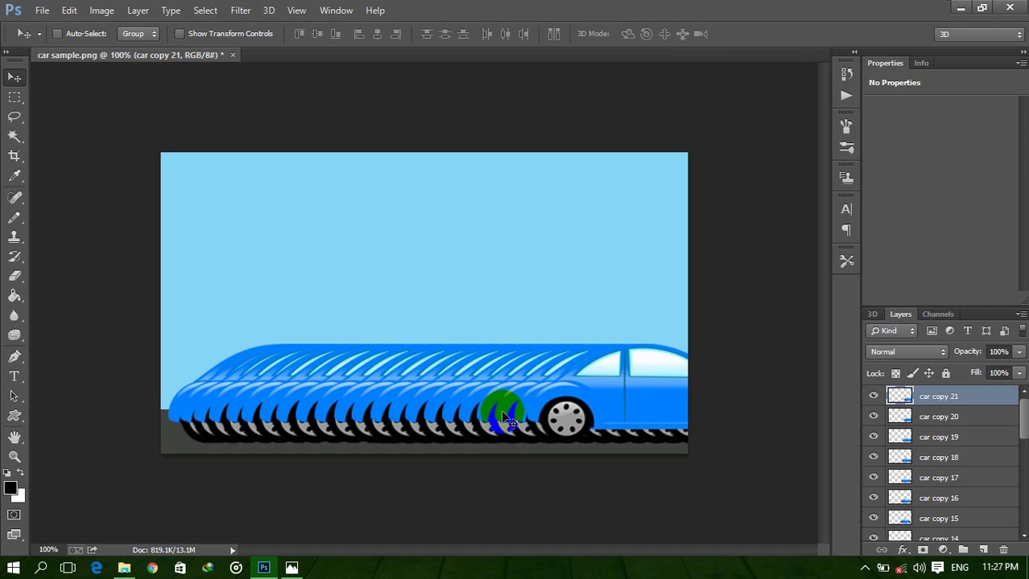
pyautogui.hotkey('ctrl', 'j')
pyautogui.press('Right')
pyautogui.press('Right')
pyautogui.press('Right')
pyautogui.press('Right')
pyautogui.press('Right')
pyautogui.press('Right')
pyautogui.press('Right')
pyautogui.press('Right')
pyautogui.press('Right')
pyautogui.press('Right')
pyautogui.press('Right')
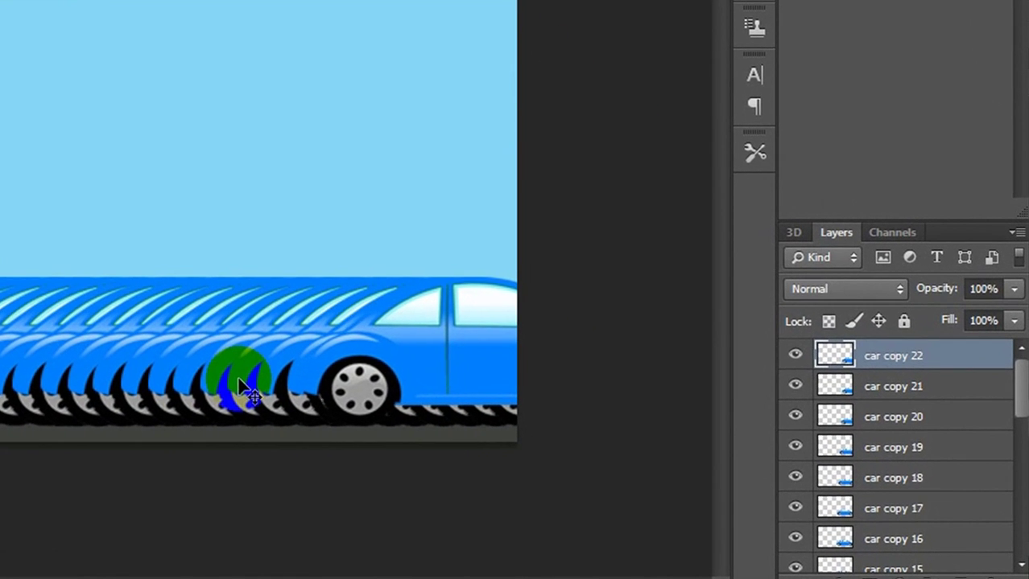
pyautogui.press('Right')
pyautogui.press('Right')
pyautogui.press('Right')
pyautogui.press('Right')
pyautogui.press('Right')
pyautogui.press('Right')
pyautogui.press('Right')
pyautogui.press('Right')
pyautogui.press('Right')
pyautogui.press('Right')
pyautogui.press('Right')
pyautogui.press('Right')
pyautogui.press('Right')
pyautogui.press('Right')
pyautogui.press('Right')
pyautogui.press('Right')
pyautogui.press('Right')
pyautogui.press('Right')
pyautogui.press('Right')
pyautogui.press('Right')
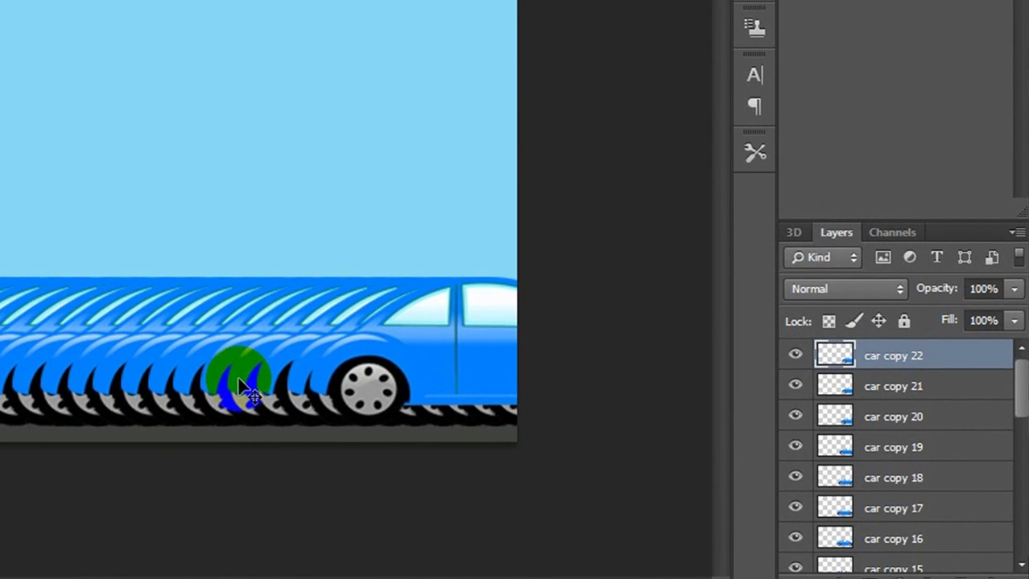
pyautogui.hotkey('ctrl', 'j')
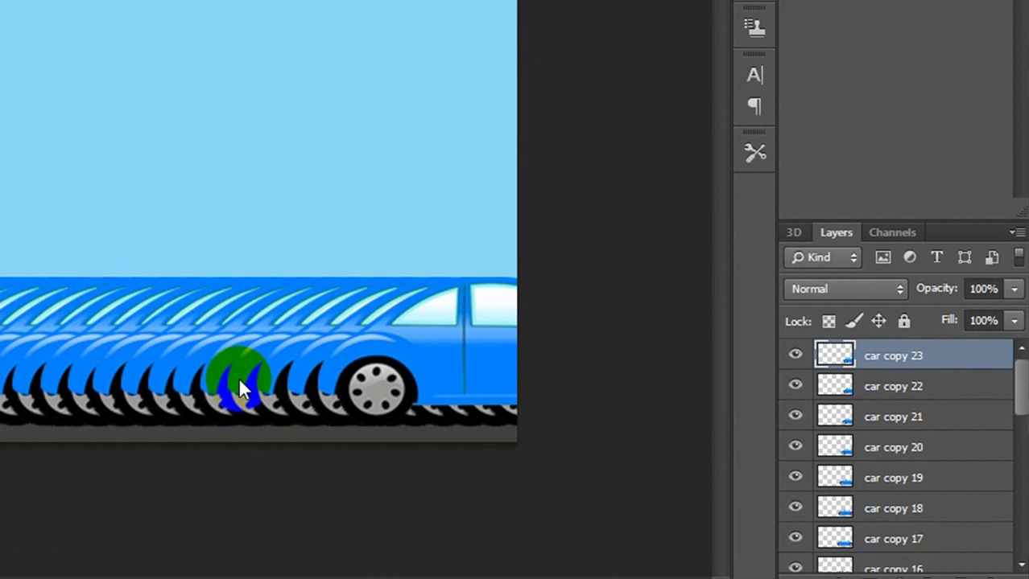
pyautogui.press('Right')
pyautogui.press('Right')
pyautogui.press('Right')
pyautogui.press('Right')
pyautogui.press('Right')
pyautogui.press('Right')
pyautogui.press('Right')
pyautogui.press('Right')
pyautogui.press('Right')
pyautogui.press('Right')
pyautogui.press('Right')
pyautogui.press('Right')
pyautogui.press('Right')
pyautogui.press('Right')
pyautogui.press('Right')
pyautogui.press('Right')
pyautogui.press('Right')
pyautogui.press('Right')
pyautogui.press('Right')
pyautogui.press('Right')
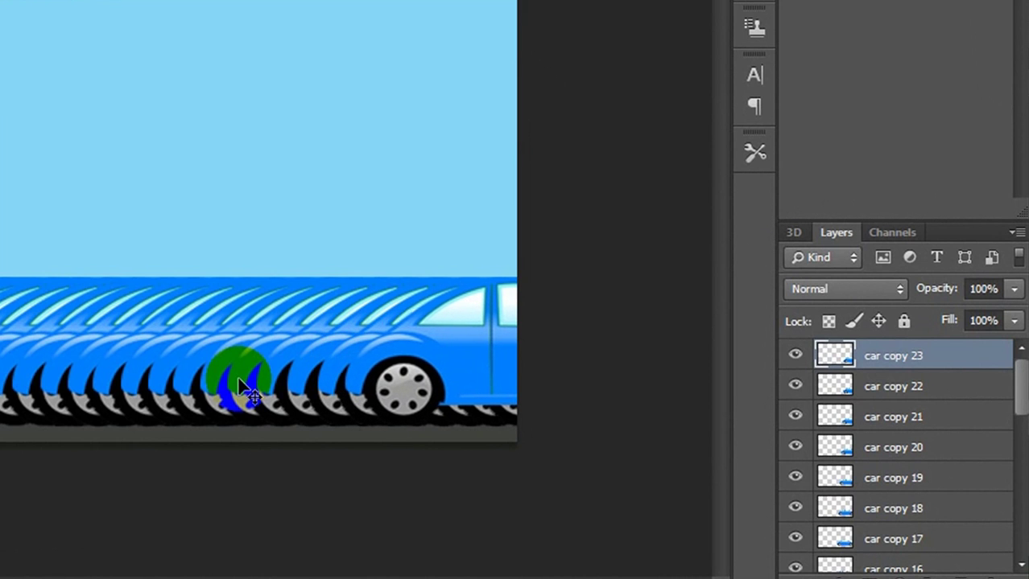
# - Create car copies 24 onward, nudging each right until the front car passes the right edge
pyautogui.hotkey('ctrl', 'j')
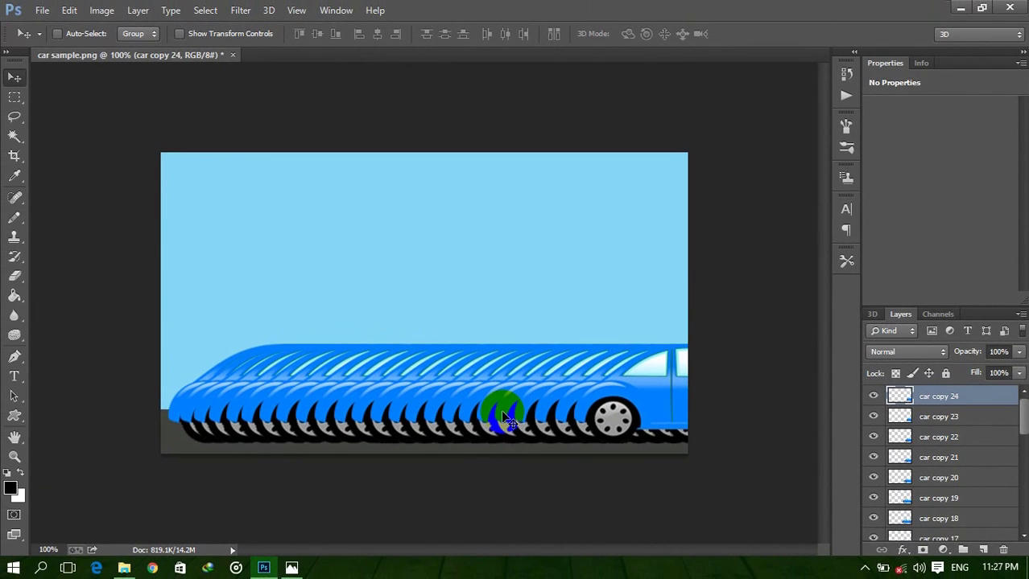
pyautogui.press('Right')
pyautogui.press('Right')
pyautogui.press('Right')
pyautogui.press('Right')
pyautogui.press('Right')
pyautogui.press('Right')
pyautogui.press('Right')
pyautogui.press('Right')
pyautogui.press('Right')
pyautogui.press('Right')
pyautogui.press('Right')
pyautogui.press('Right')
pyautogui.press('Right')
pyautogui.press('Right')
pyautogui.press('Right')
pyautogui.press('Right')
pyautogui.press('Right')
pyautogui.press('Right')
pyautogui.press('Right')
pyautogui.press('Right')
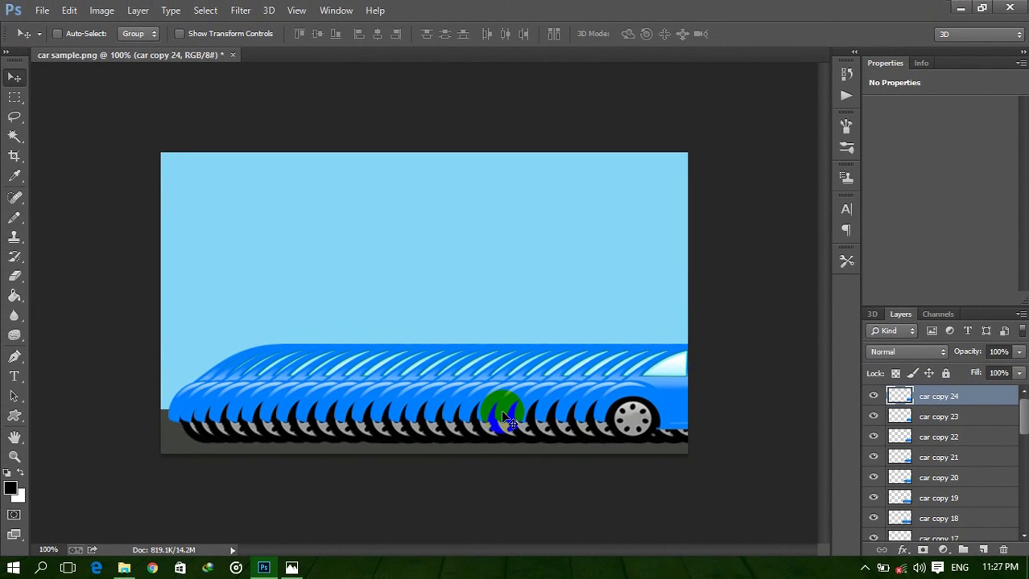
pyautogui.press('Right')
pyautogui.press('Right')
pyautogui.press('Right')
pyautogui.press('Right')
pyautogui.press('Right')
pyautogui.press('Right')
pyautogui.press('Right')
pyautogui.press('Right')
pyautogui.press('Right')
pyautogui.press('Right')
pyautogui.press('Right')
pyautogui.press('Right')
pyautogui.press('Right')
pyautogui.press('Right')
pyautogui.press('Right')
pyautogui.press('Right')
pyautogui.press('Right')
pyautogui.press('Right')
pyautogui.press('Right')
pyautogui.press('Right')
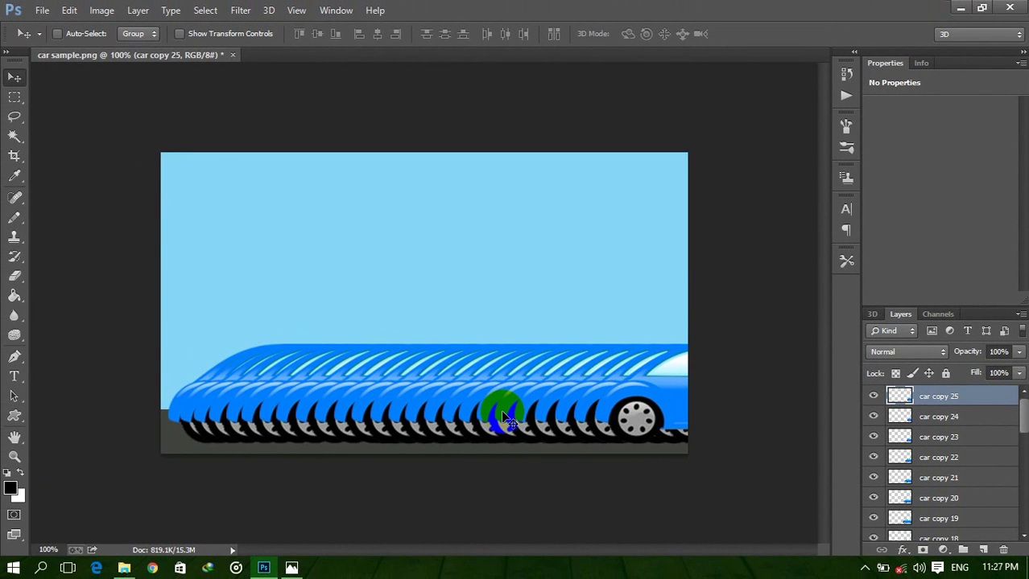
pyautogui.press('Right')
pyautogui.press('Right')
pyautogui.press('Right')
pyautogui.press('Right')
pyautogui.press('Right')
pyautogui.press('Right')
pyautogui.press('Right')
pyautogui.press('Right')
pyautogui.press('Right')
pyautogui.press('Right')
pyautogui.press('Right')
pyautogui.press('Right')
pyautogui.press('Right')
pyautogui.press('Right')
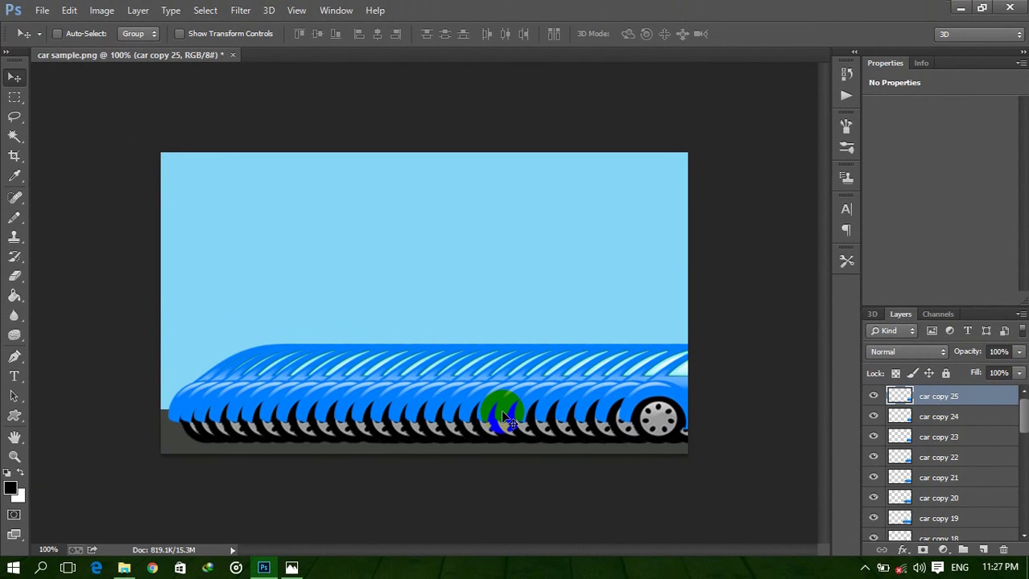
pyautogui.hotkey('ctrl', 'j')
pyautogui.press('Right')
pyautogui.press('Right')
pyautogui.press('Right')
pyautogui.press('Right')
pyautogui.press('Right')
pyautogui.press('Right')
pyautogui.press('Right')
pyautogui.press('Right')
pyautogui.press('Right')
pyautogui.press('Right')
pyautogui.press('Right')
pyautogui.press('Right')
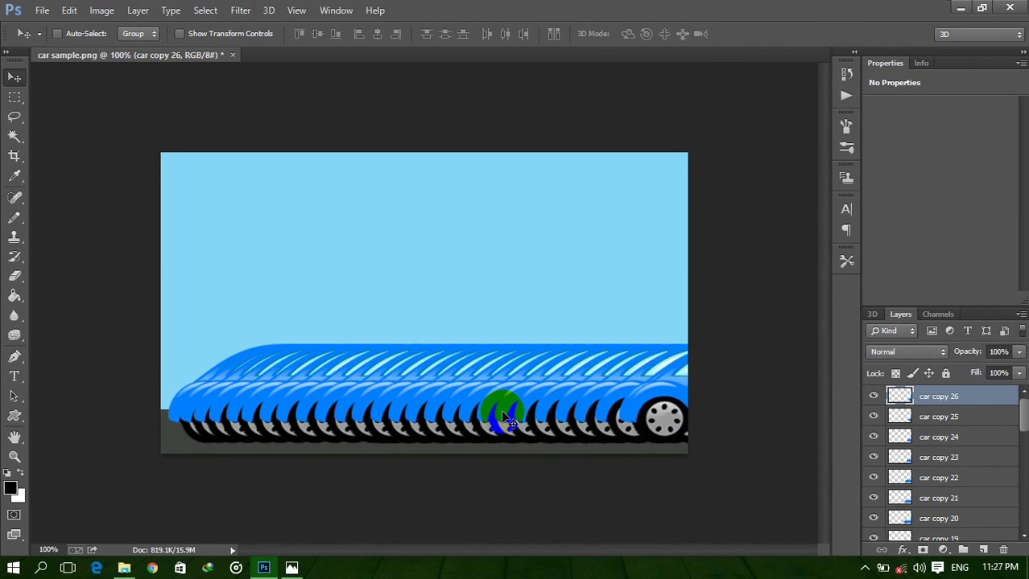
pyautogui.press('Right')
pyautogui.press('Right')
pyautogui.press('Right')
pyautogui.press('Right')
pyautogui.press('Right')
pyautogui.press('Right')
pyautogui.press('Right')
pyautogui.press('Right')
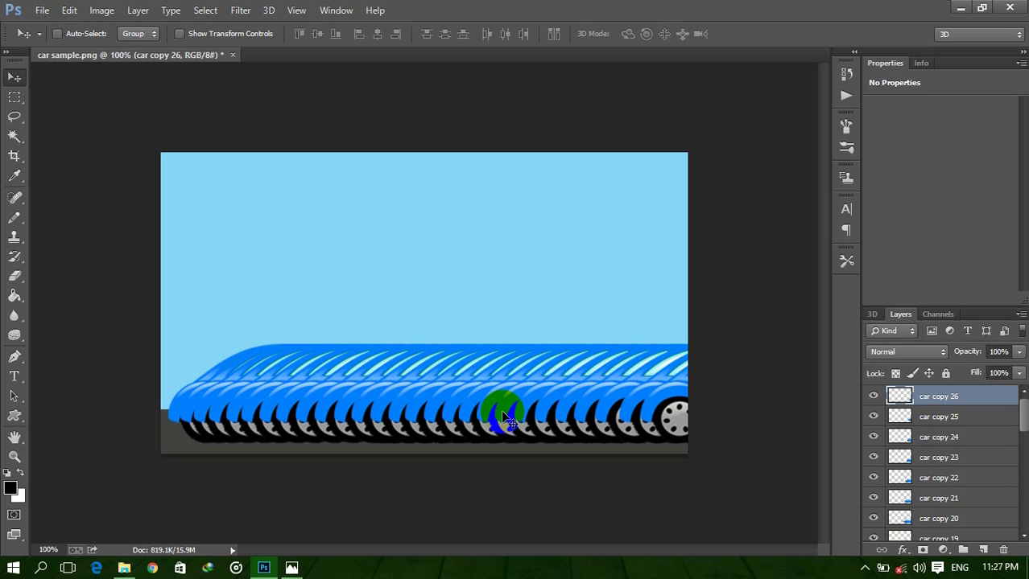
pyautogui.press('Left')
pyautogui.press('Left')
pyautogui.press('Left')
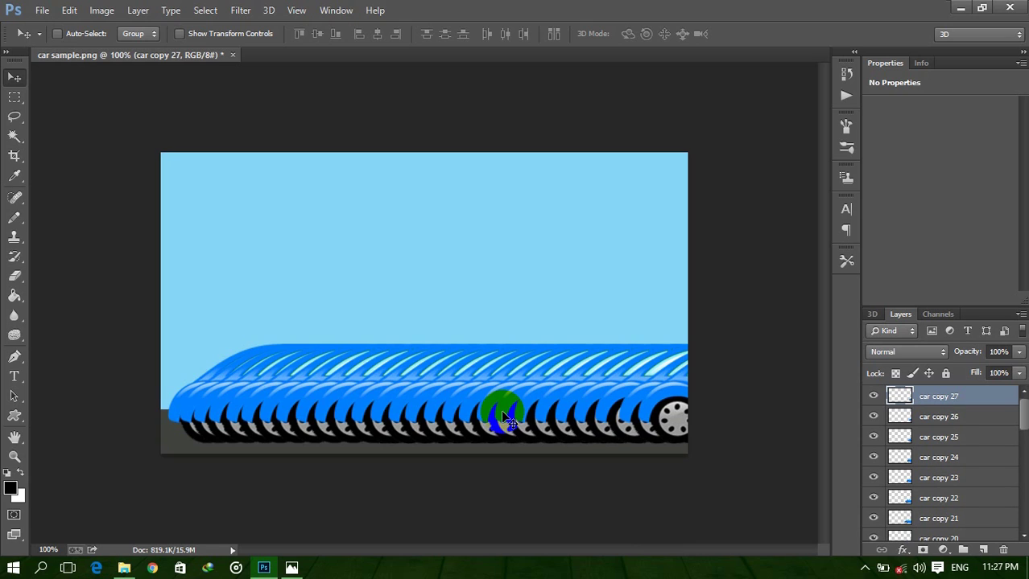
pyautogui.press('Right')
pyautogui.press('Right')
pyautogui.press('Right')
pyautogui.press('Right')
pyautogui.press('Right')
pyautogui.press('Right')
pyautogui.press('Right')
pyautogui.press('Right')
pyautogui.press('Right')
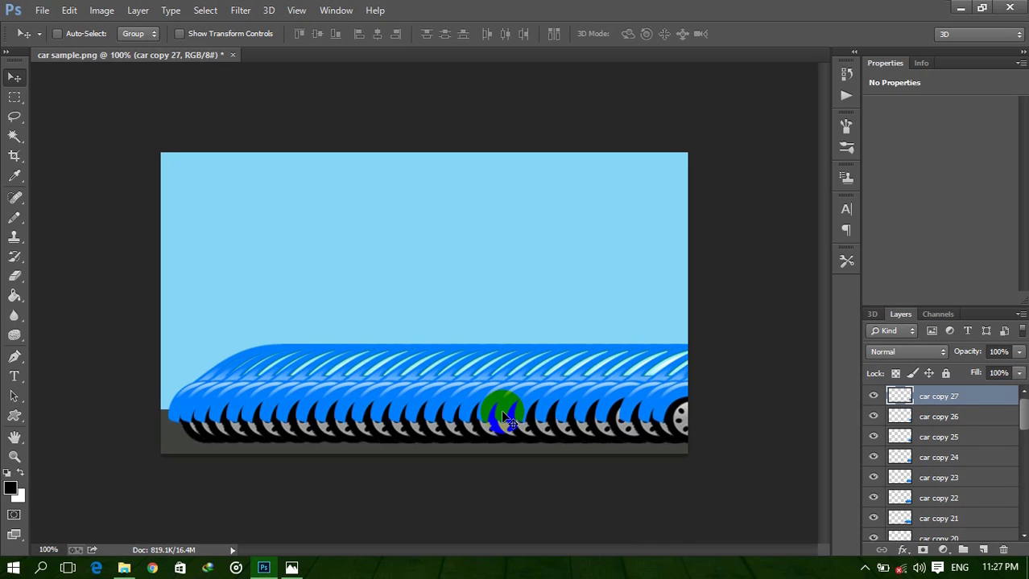
pyautogui.press('Right')
pyautogui.press('Right')
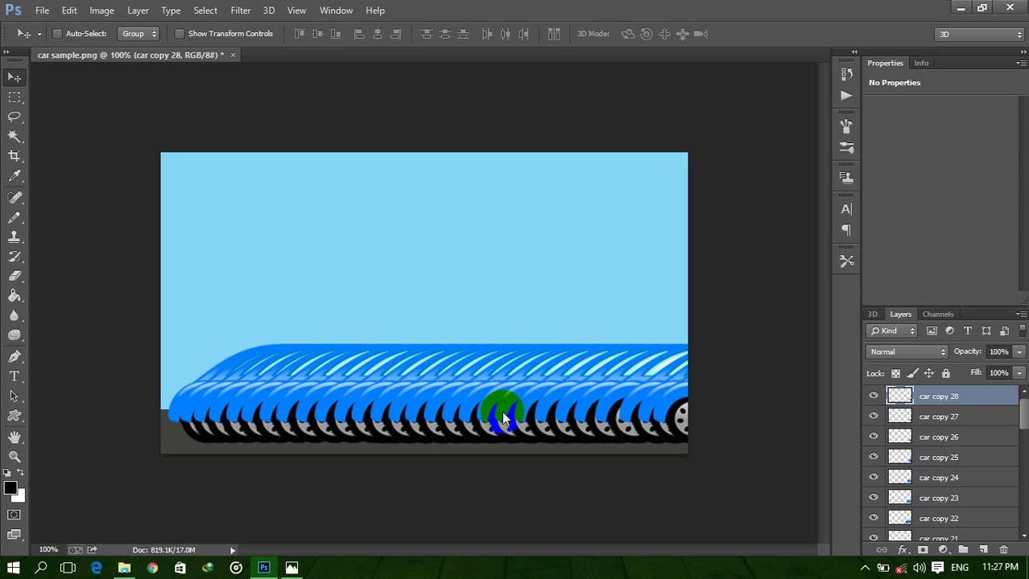
pyautogui.press('Right')
pyautogui.press('Right')
pyautogui.press('Right')
pyautogui.press('Right')
pyautogui.press('Right')
pyautogui.press('Right')
pyautogui.press('Right')
pyautogui.press('Right')
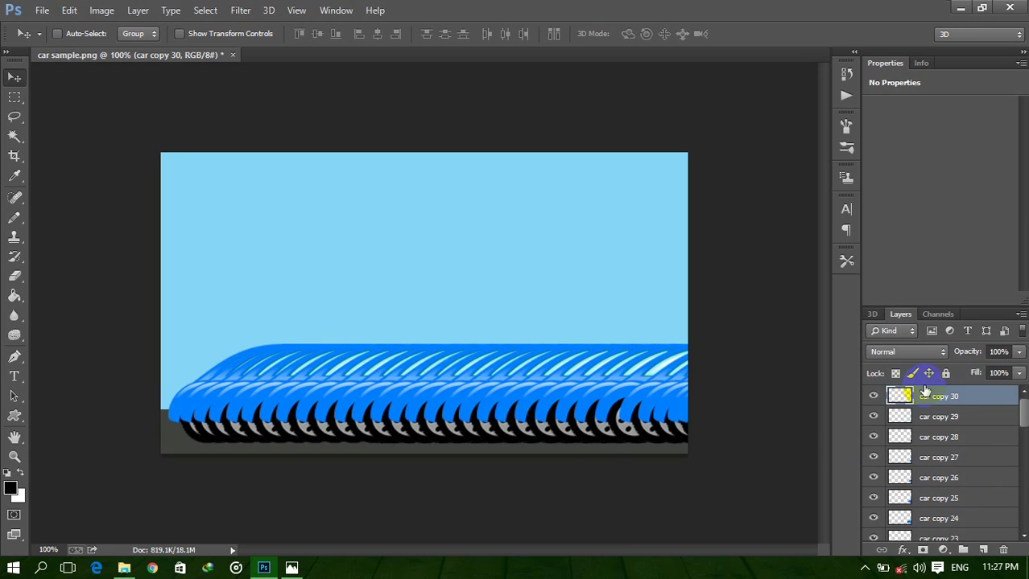
# - Review the layer stack, selecting the original car, car copy 30 and the background layer
pyautogui.scroll(-1, 933, 402)
pyautogui.scroll(1, 951, 417)
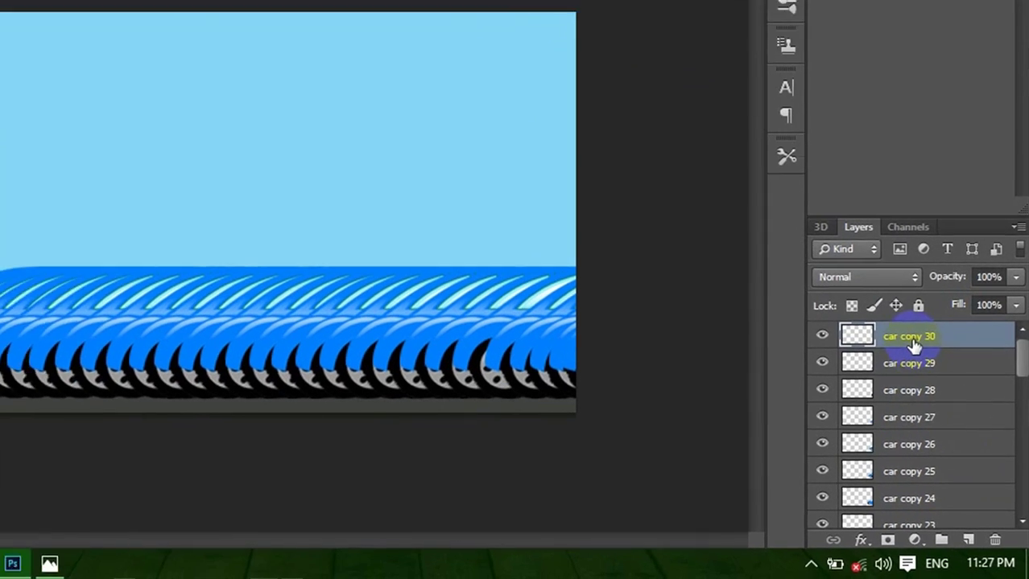
pyautogui.scroll(-1, 948, 439)
pyautogui.scroll(-8, 907, 382)
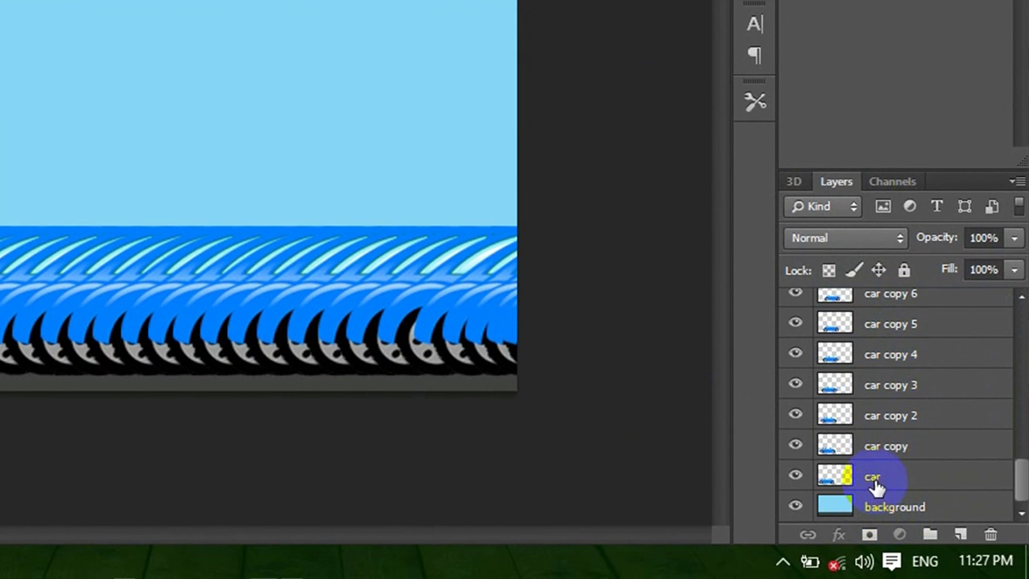
pyautogui.click(881, 479)
pyautogui.scroll(2, 925, 455)
pyautogui.scroll(1, 940, 444)
pyautogui.scroll(-3, 939, 439)
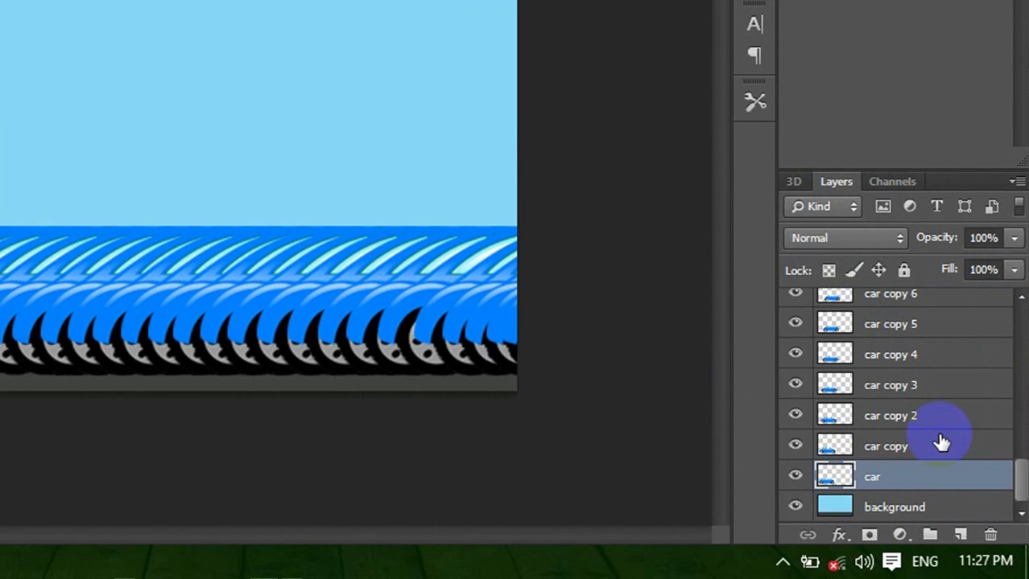
pyautogui.scroll(8, 908, 422)
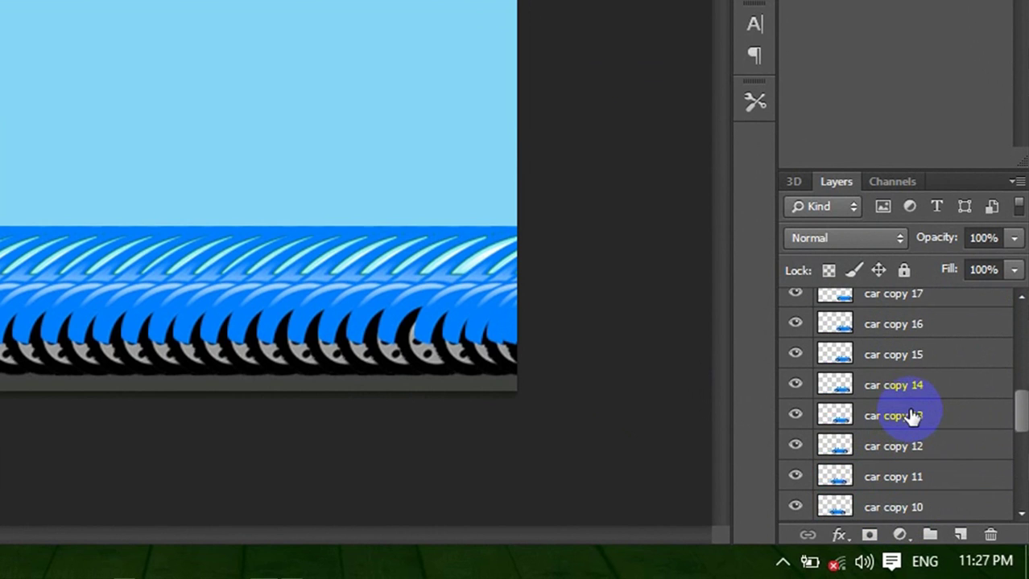
pyautogui.scroll(1, 912, 414)
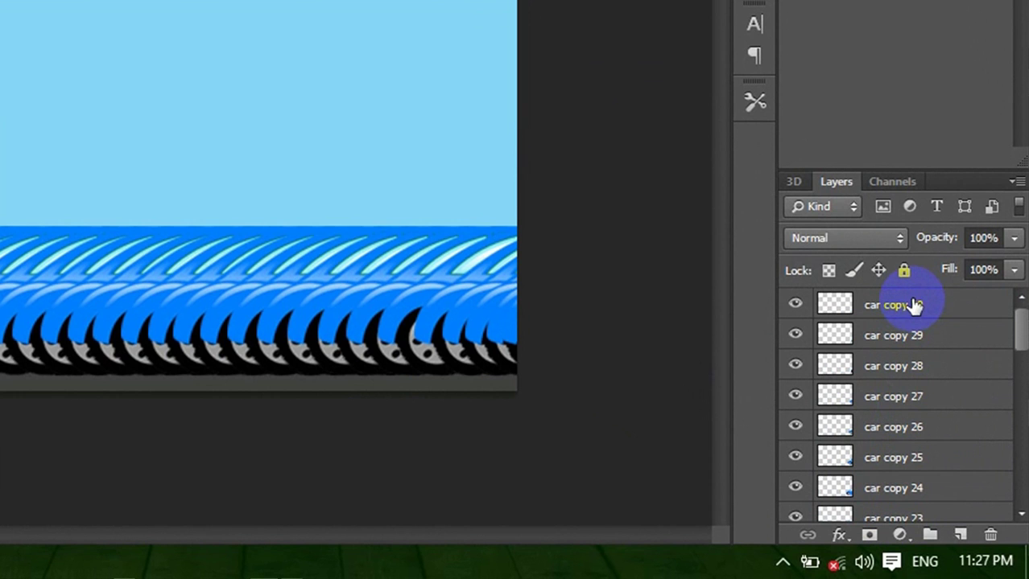
pyautogui.click(915, 305)
pyautogui.scroll(-3, 936, 499)
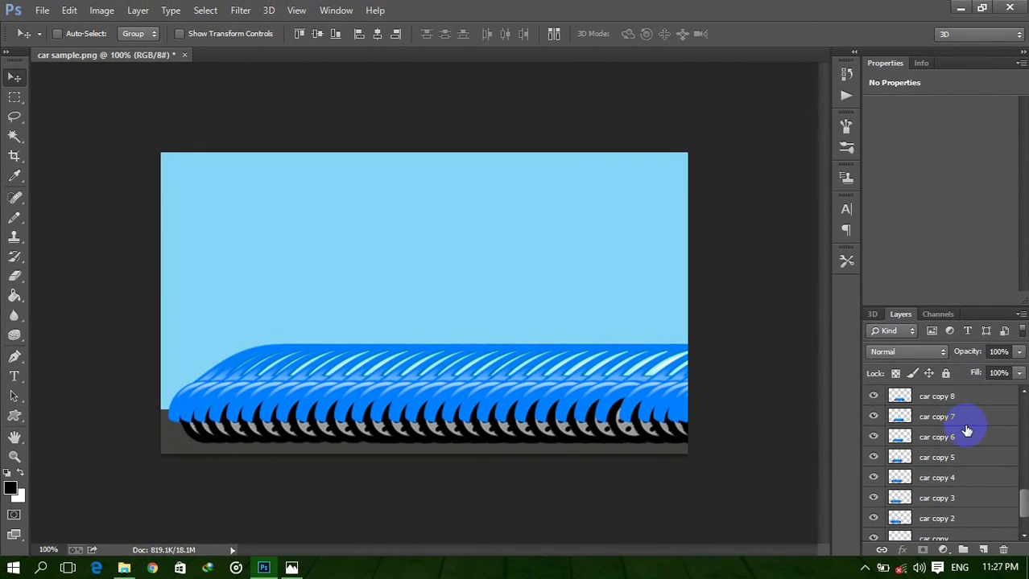
pyautogui.scroll(-10, 965, 425)
pyautogui.click(951, 533)
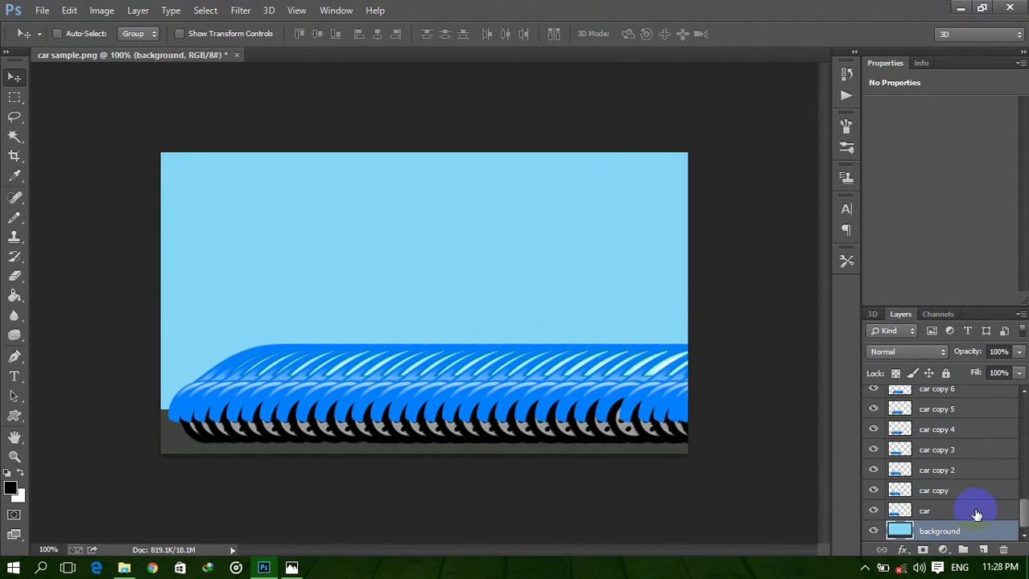
pyautogui.scroll(2, 978, 504)
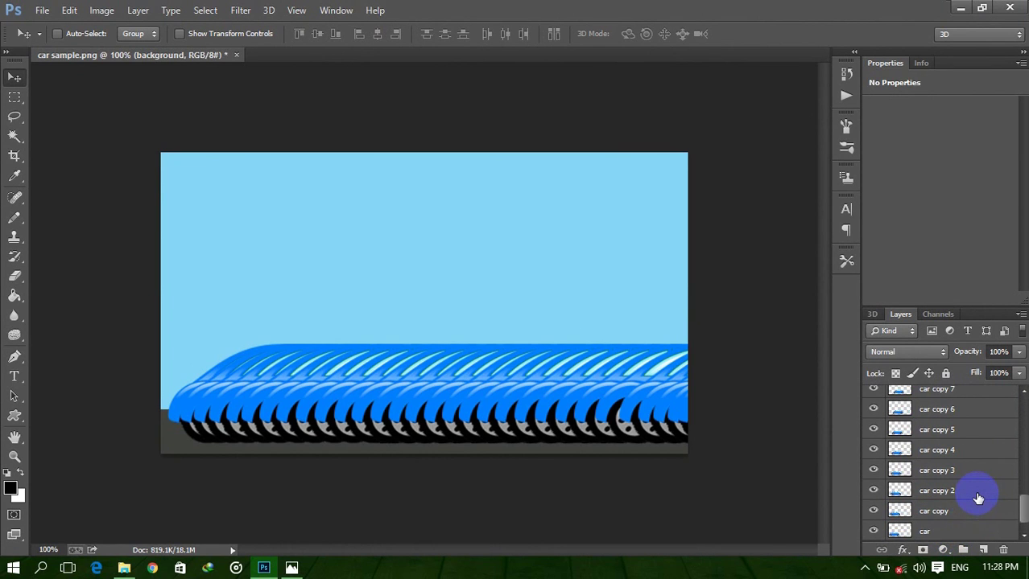
pyautogui.scroll(-1, 981, 496)
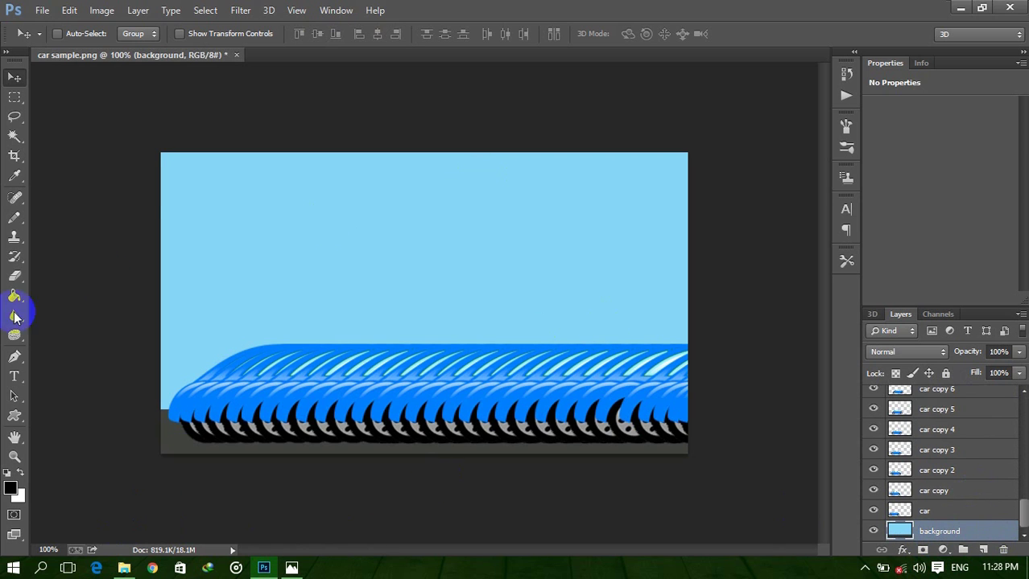
# - Show the Timeline panel from the Window menu and create a frame animation
pyautogui.click(346, 16)
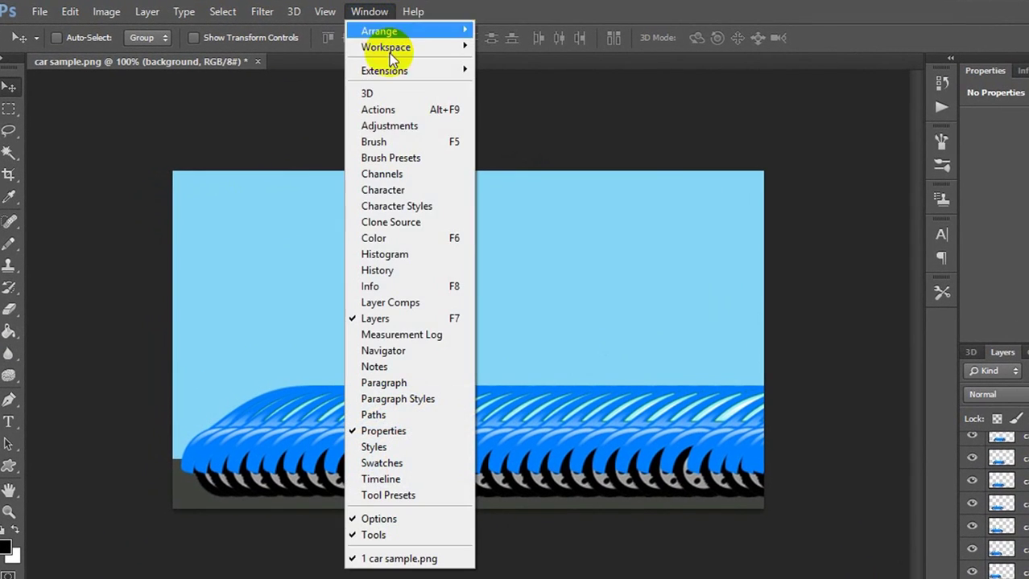
pyautogui.click(375, 481)
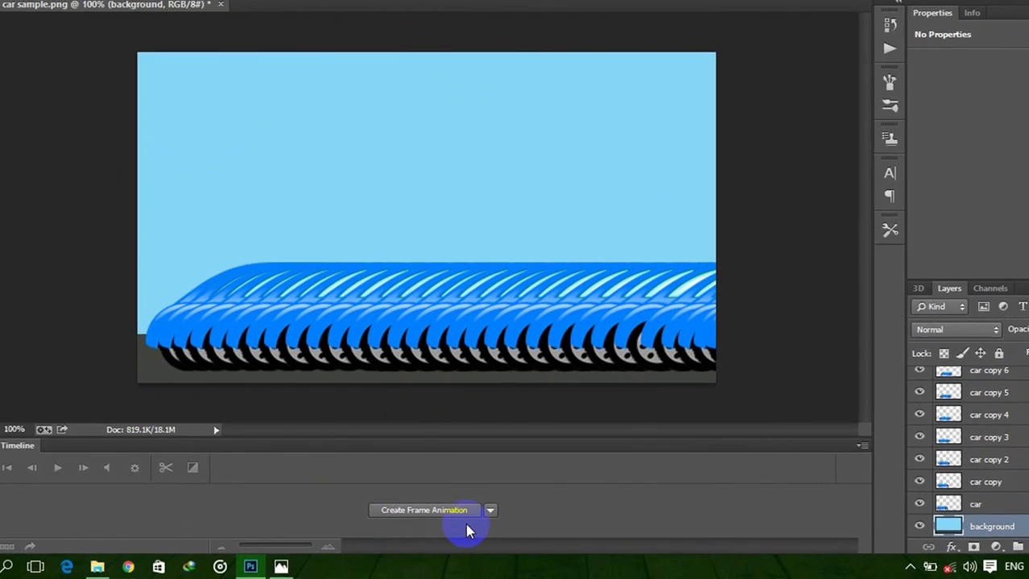
pyautogui.click(481, 516)
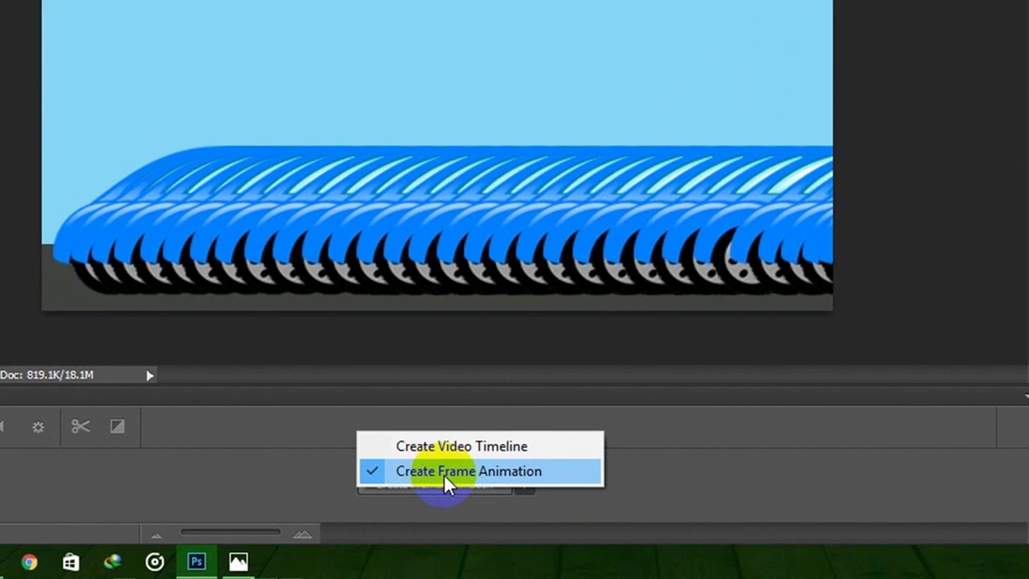
pyautogui.click(443, 473)
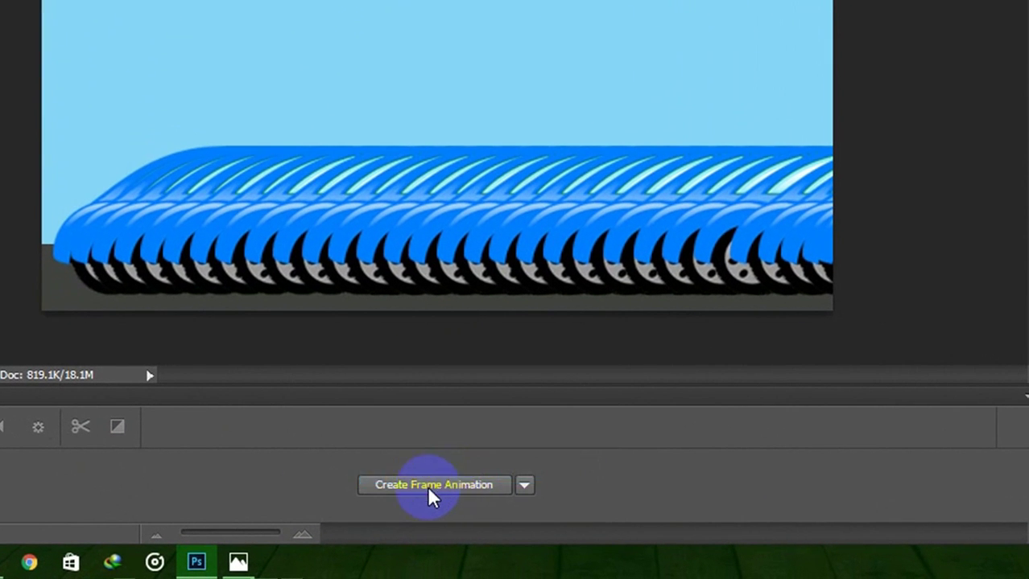
pyautogui.click(427, 489)
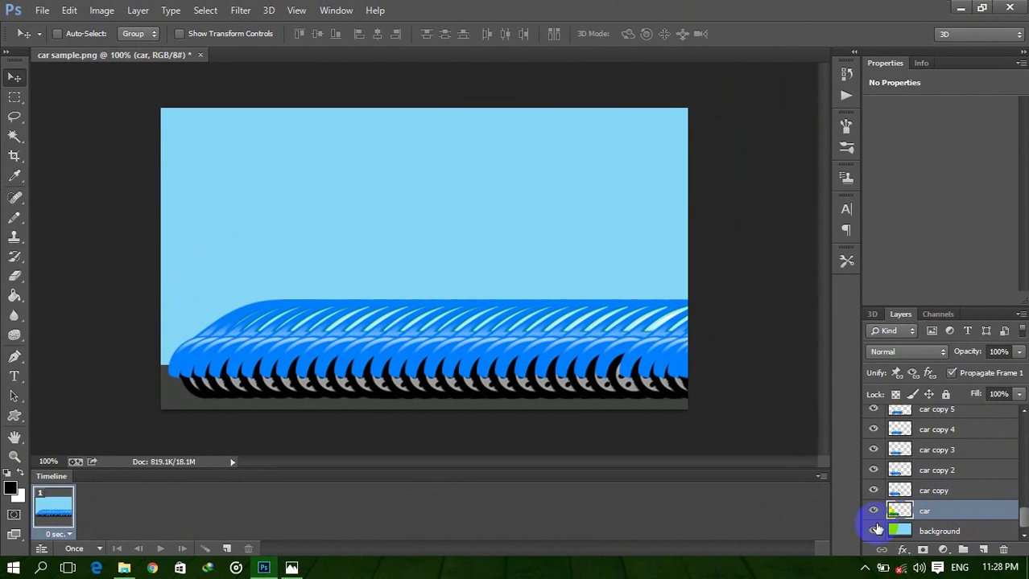
# - Select every car layer from car through car copy 30, then open the Timeline flyout menu
pyautogui.scroll(10, 952, 522)
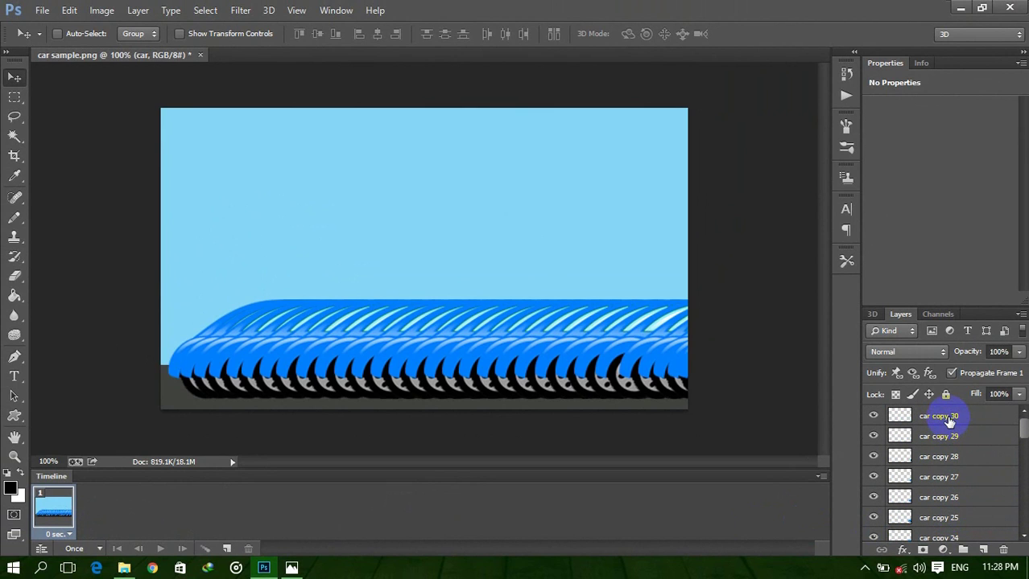
pyautogui.scroll(-10, 992, 501)
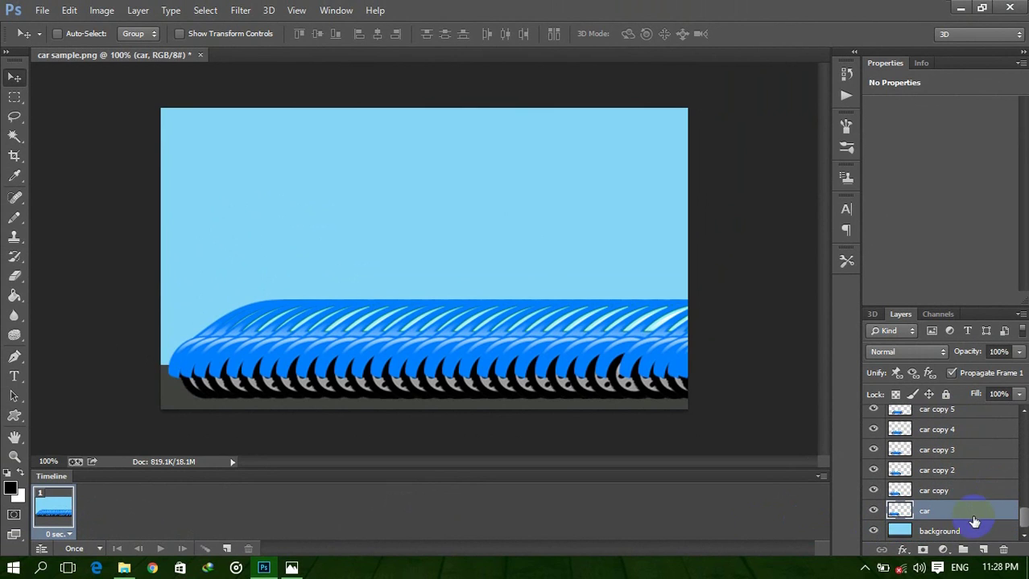
pyautogui.scroll(10, 974, 507)
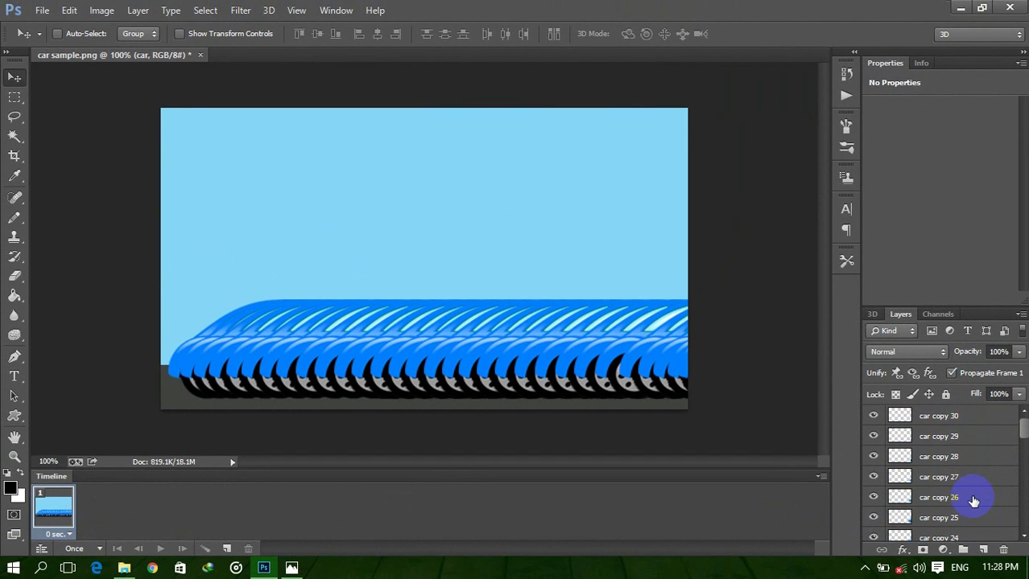
pyautogui.click(938, 436)
pyautogui.keyDown('shift'); pyautogui.click(939, 418); pyautogui.keyUp('shift')
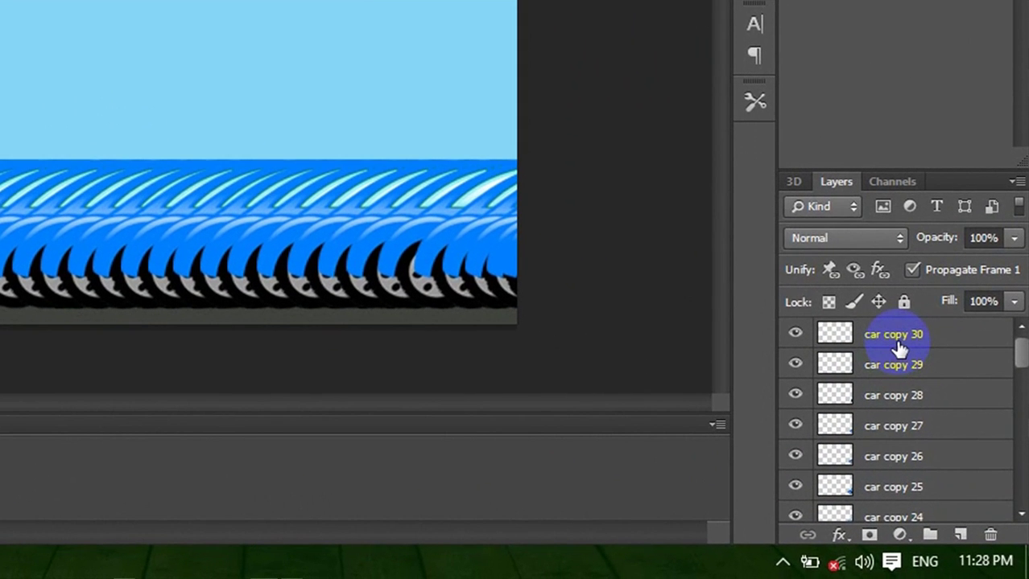
pyautogui.keyDown('shift'); pyautogui.click(899, 344); pyautogui.keyUp('shift')
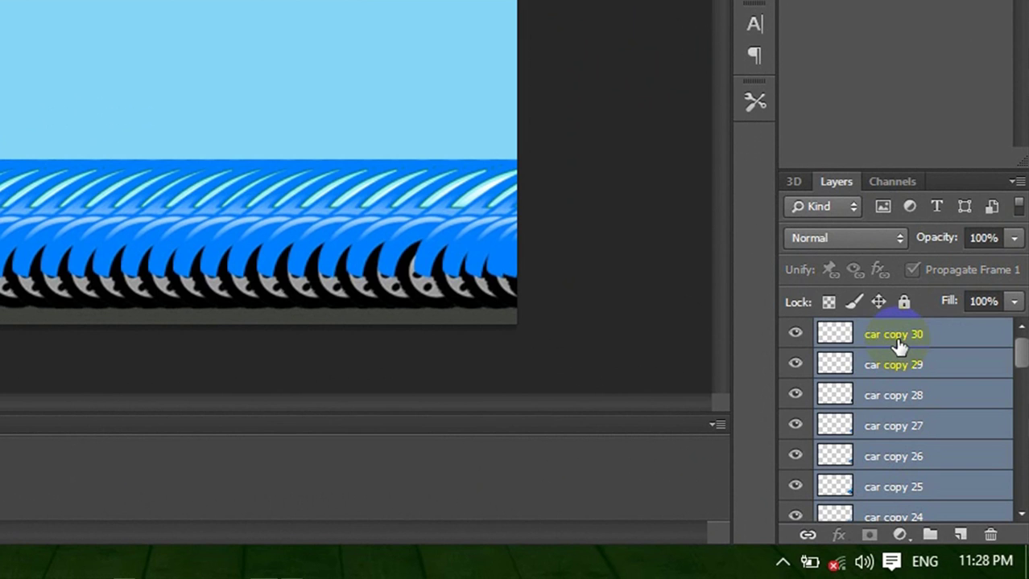
pyautogui.scroll(-10, 898, 345)
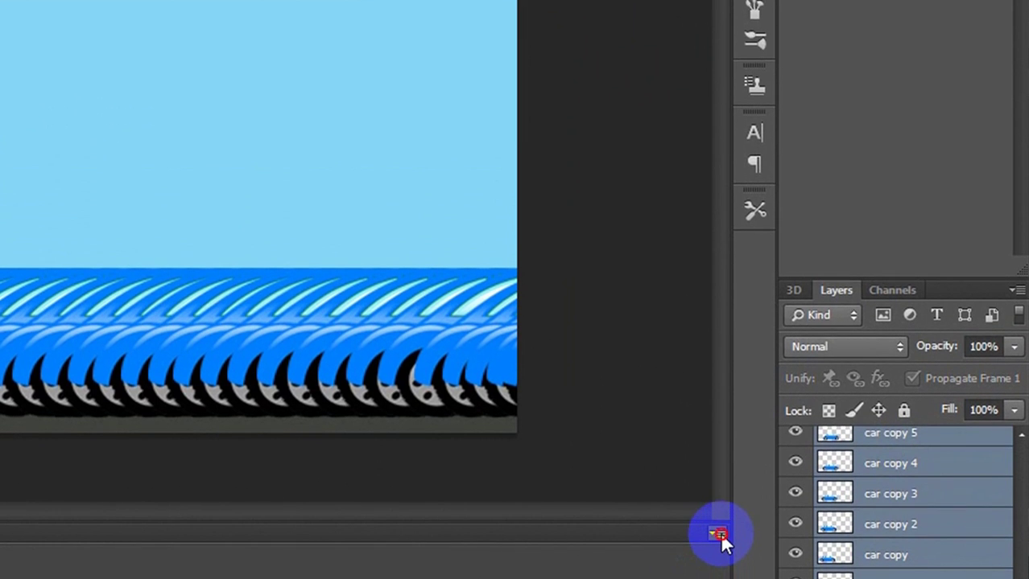
pyautogui.click(718, 535)
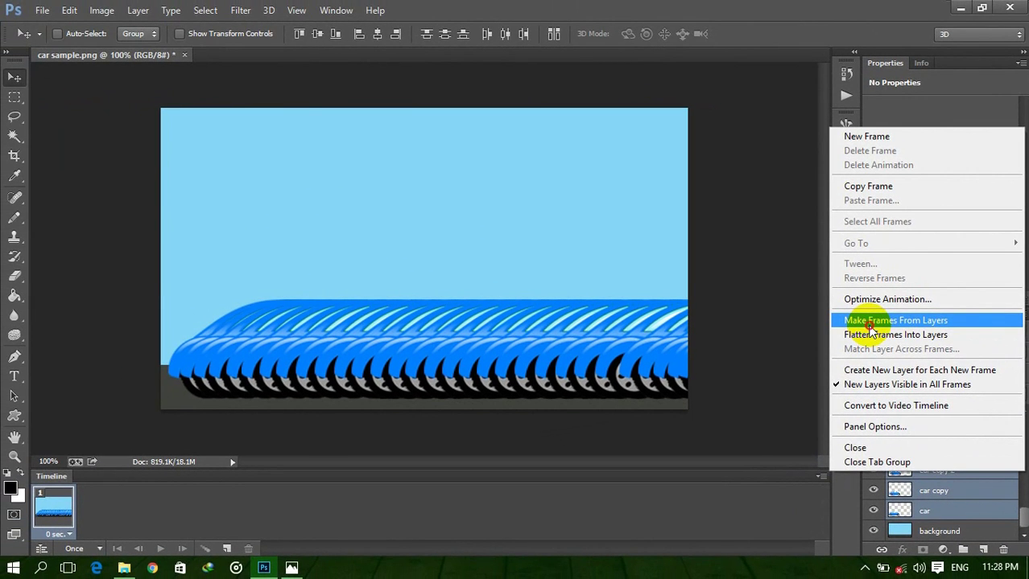
# - Make frames from layers, delete the background-only frame 1, and select all 31 frames
pyautogui.click(871, 326)
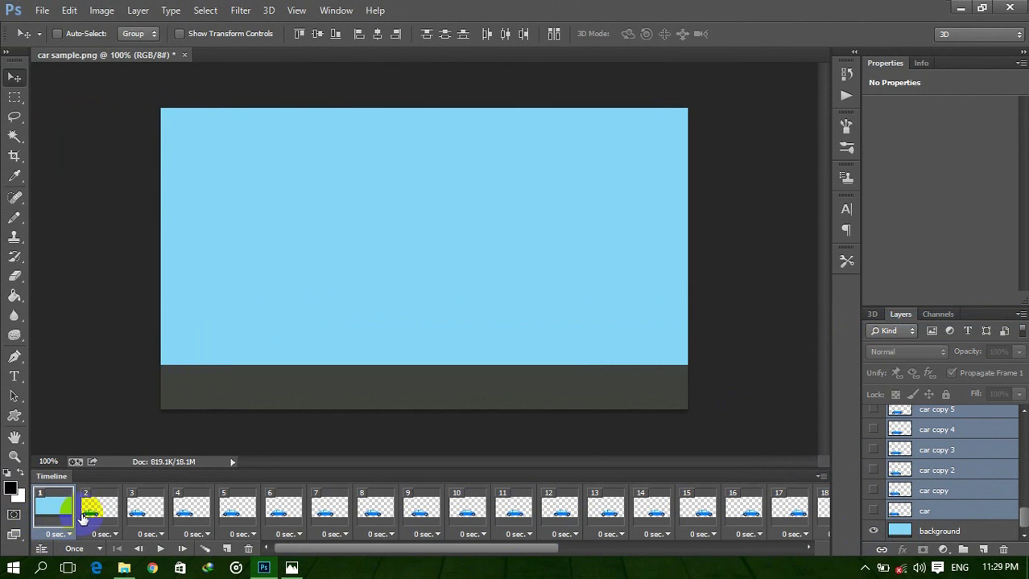
pyautogui.click(49, 507)
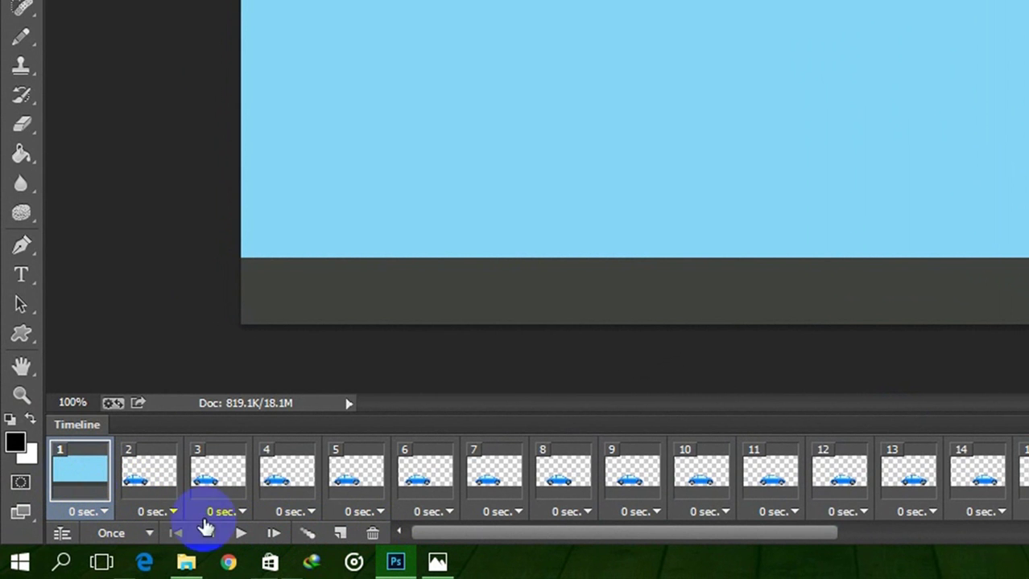
pyautogui.click(373, 536)
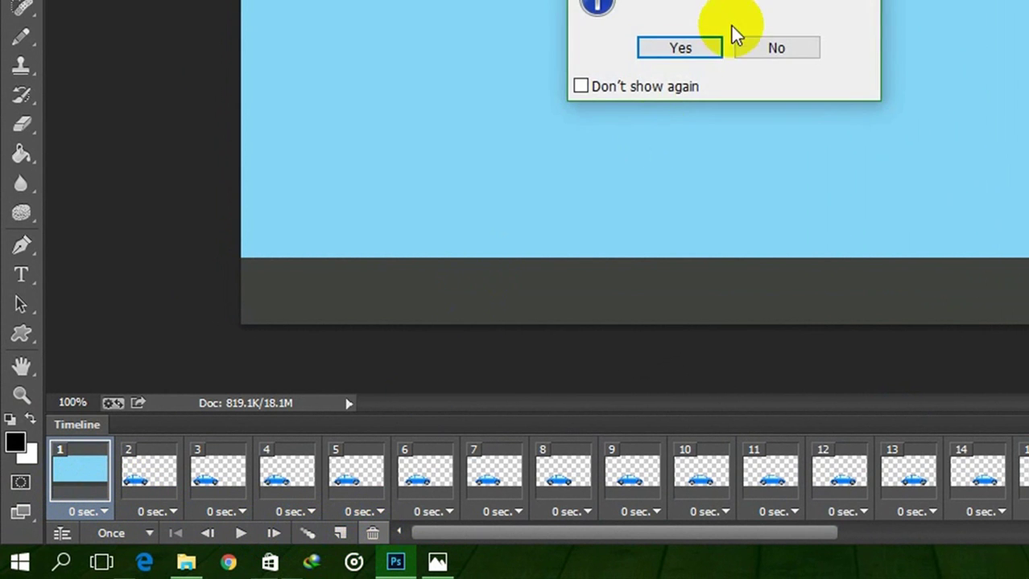
pyautogui.click(680, 46)
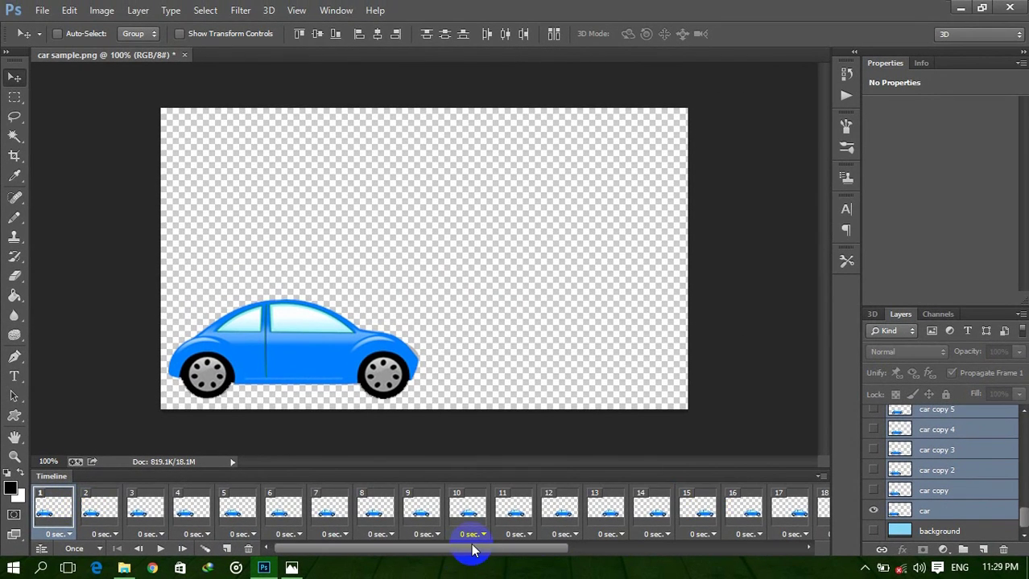
pyautogui.moveTo(493, 545); pyautogui.dragTo(748, 555)
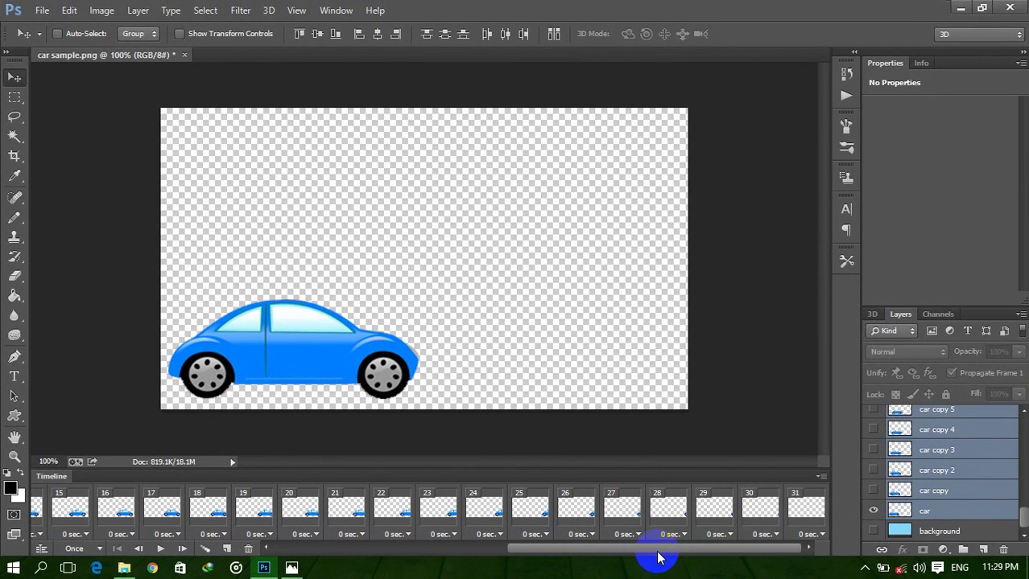
pyautogui.keyDown('shift'); pyautogui.click(801, 516); pyautogui.keyUp('shift')
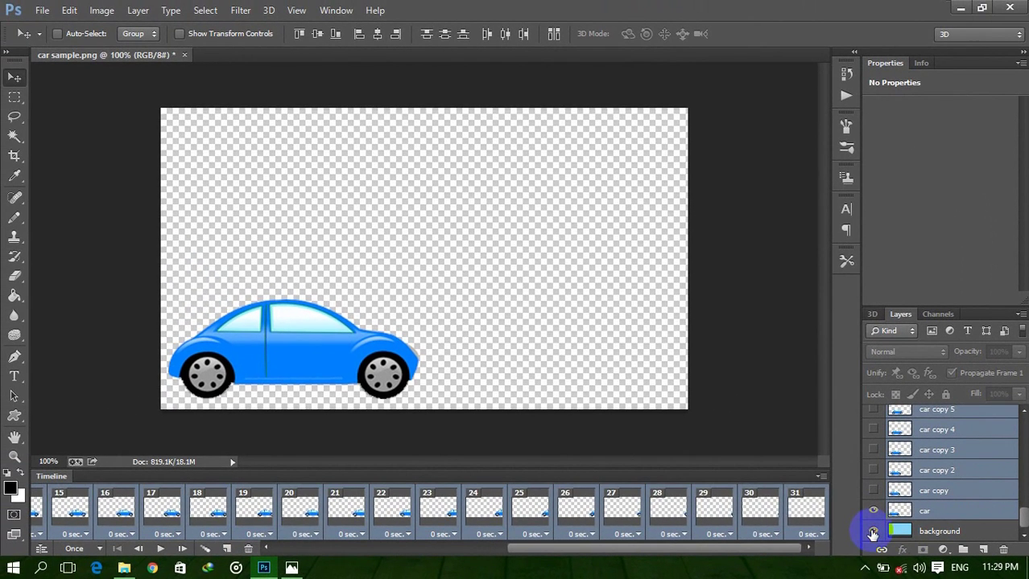
# - Turn on the sky-and-road background layer so it shows in every frame
pyautogui.click(872, 532)
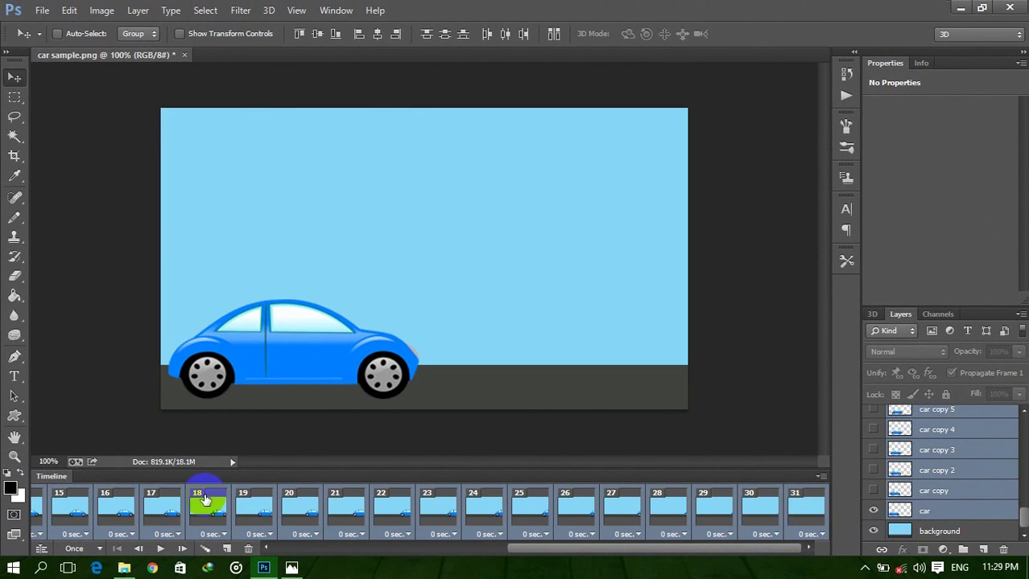
pyautogui.click(123, 520)
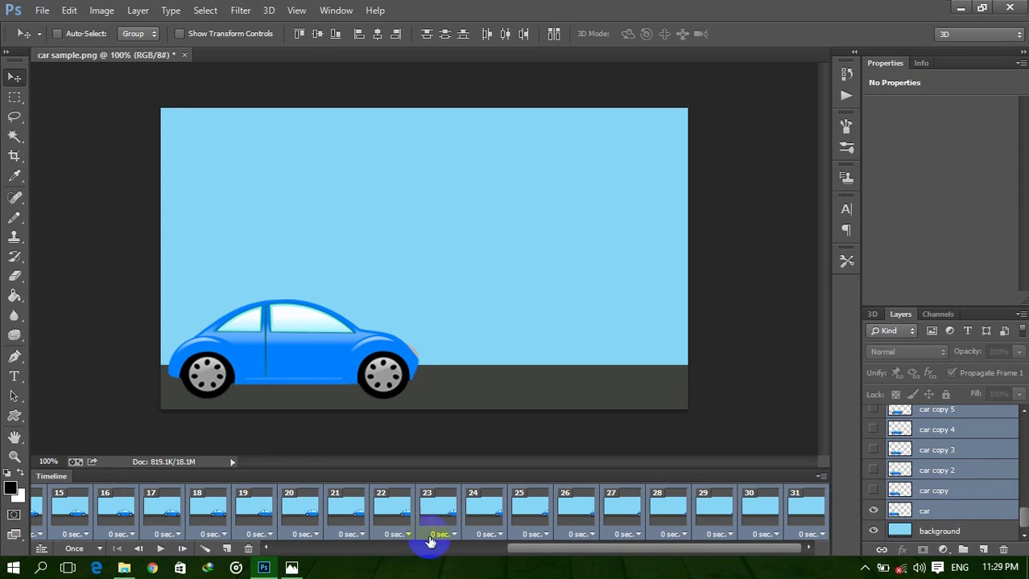
pyautogui.moveTo(515, 554); pyautogui.dragTo(218, 552)
pyautogui.click(48, 515)
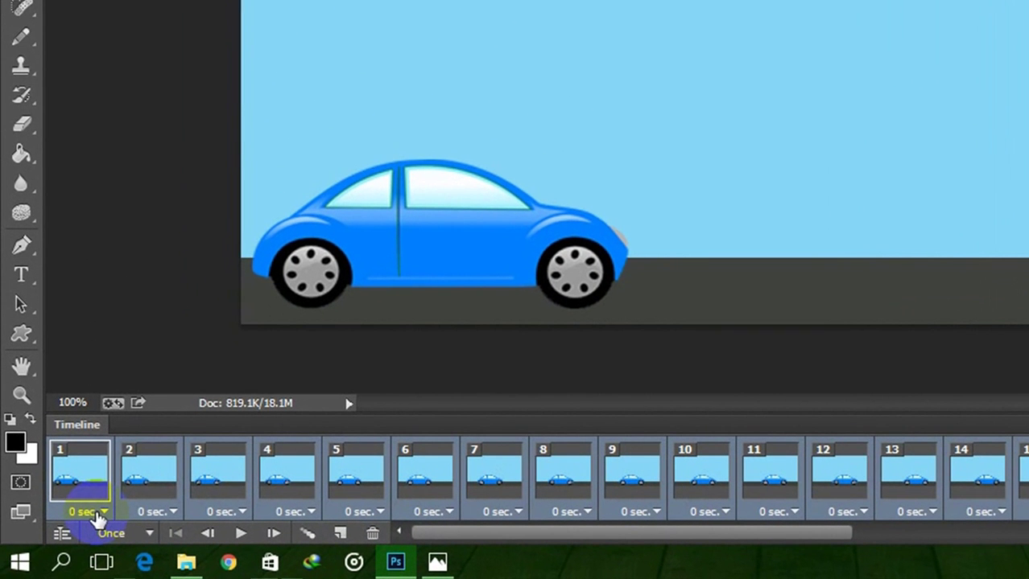
# - Set every frame's delay to 0.1 seconds and play the animation to preview it
pyautogui.click(103, 515)
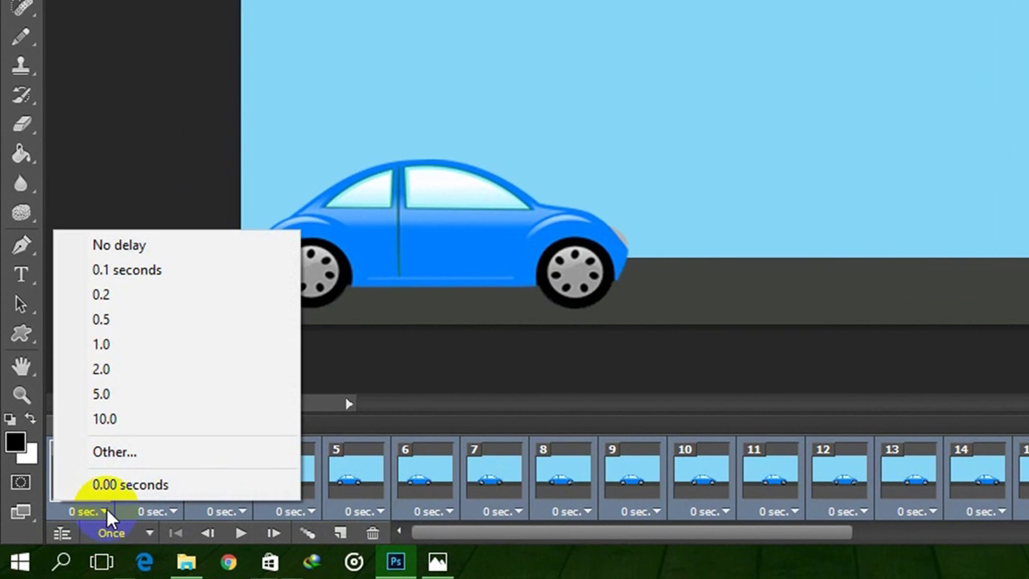
pyautogui.click(116, 277)
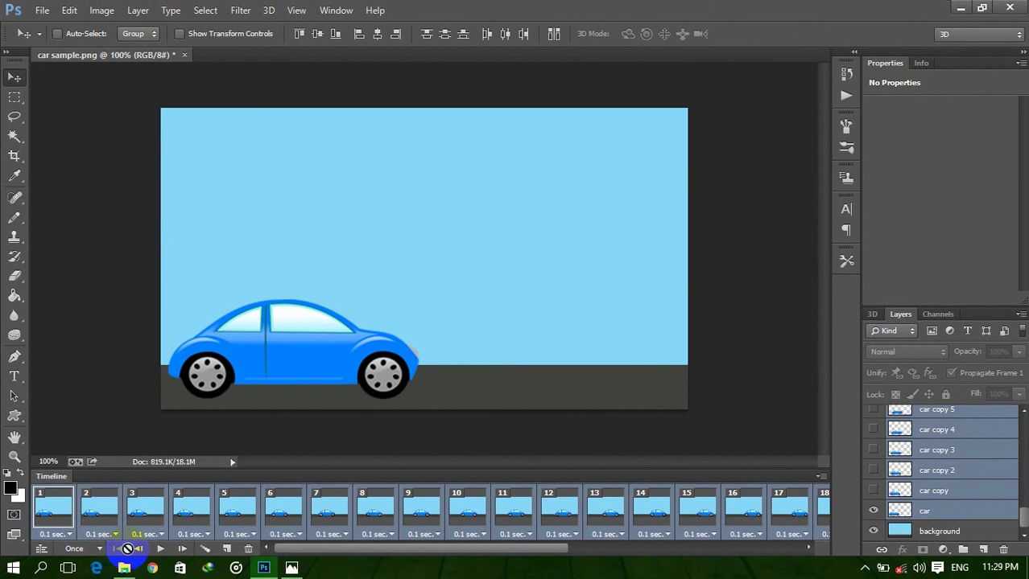
pyautogui.click(160, 550)
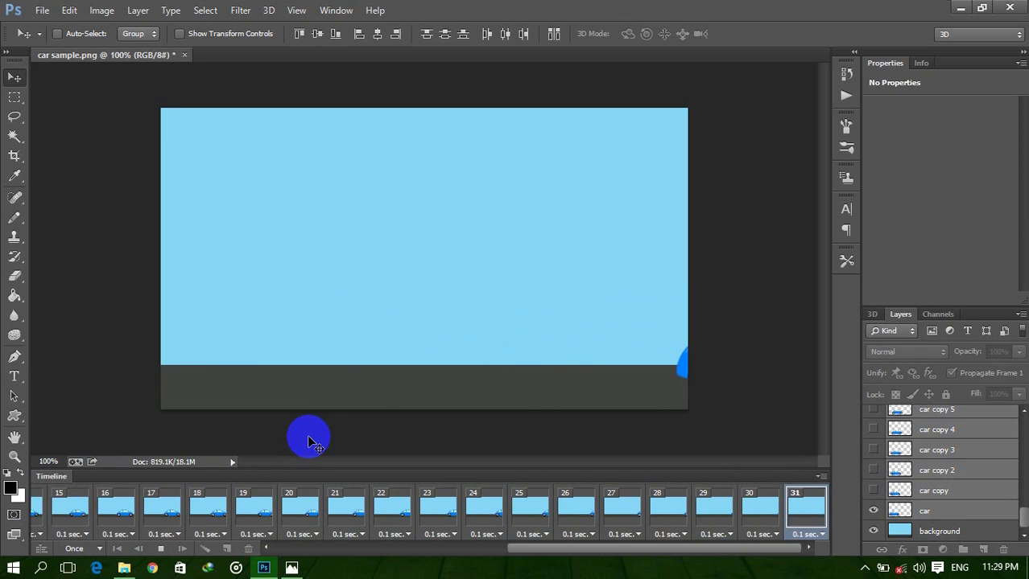
pyautogui.click(264, 328)
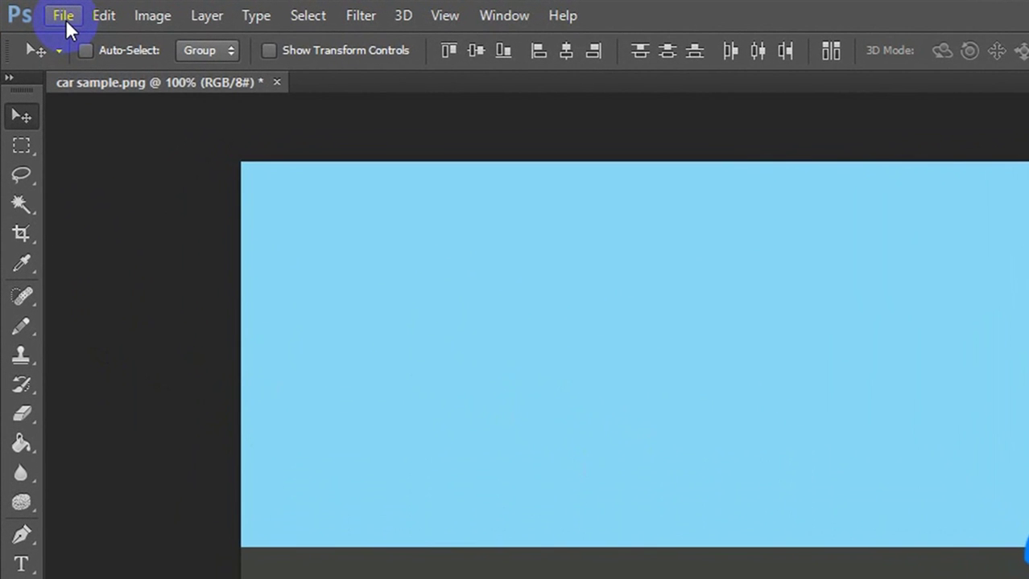
# - Export the animation with Save for Web as the GIF 'car-sample animation' in the animation folder
pyautogui.click(66, 18)
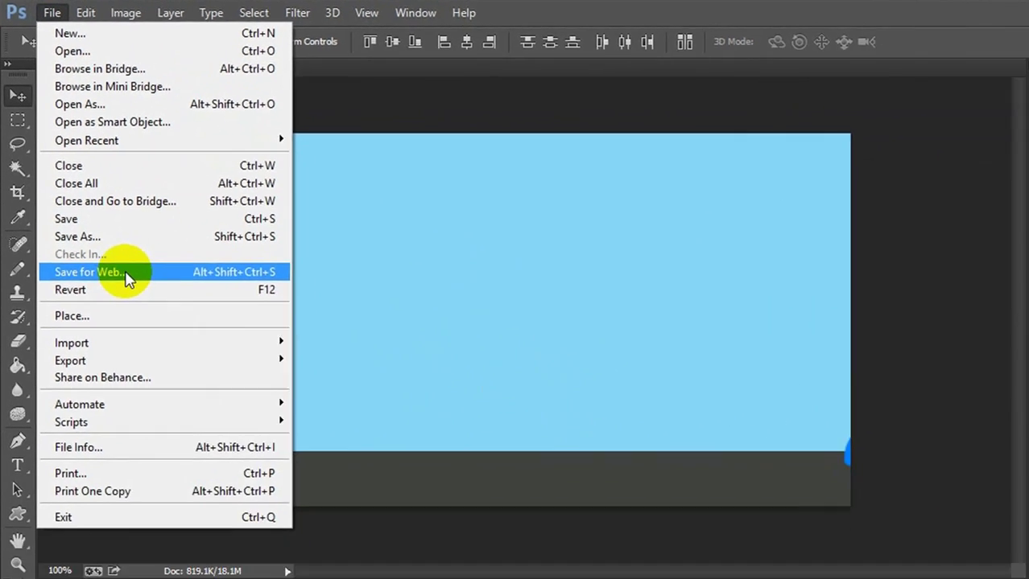
pyautogui.click(149, 340)
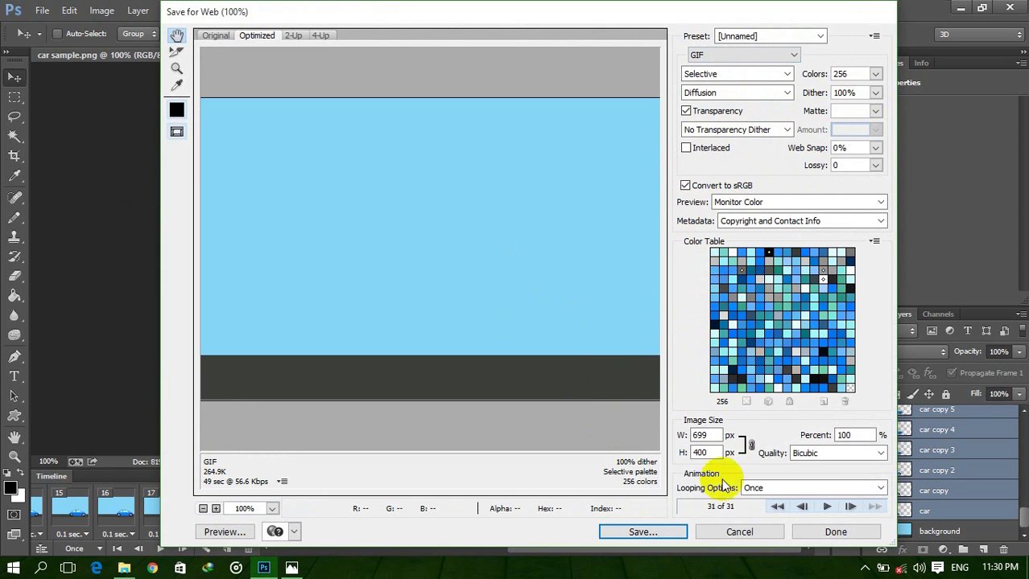
pyautogui.click(638, 532)
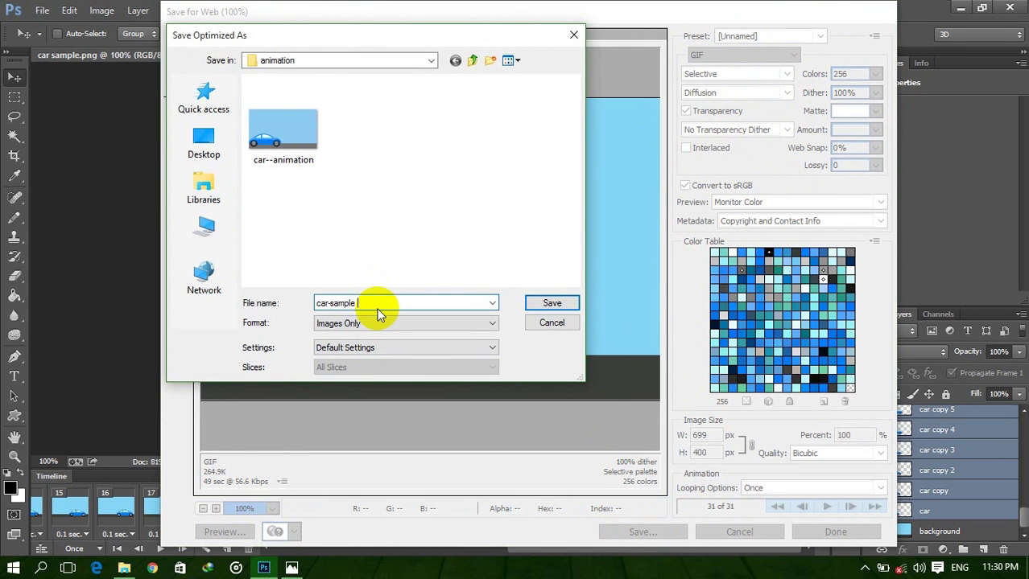
pyautogui.write('animation')
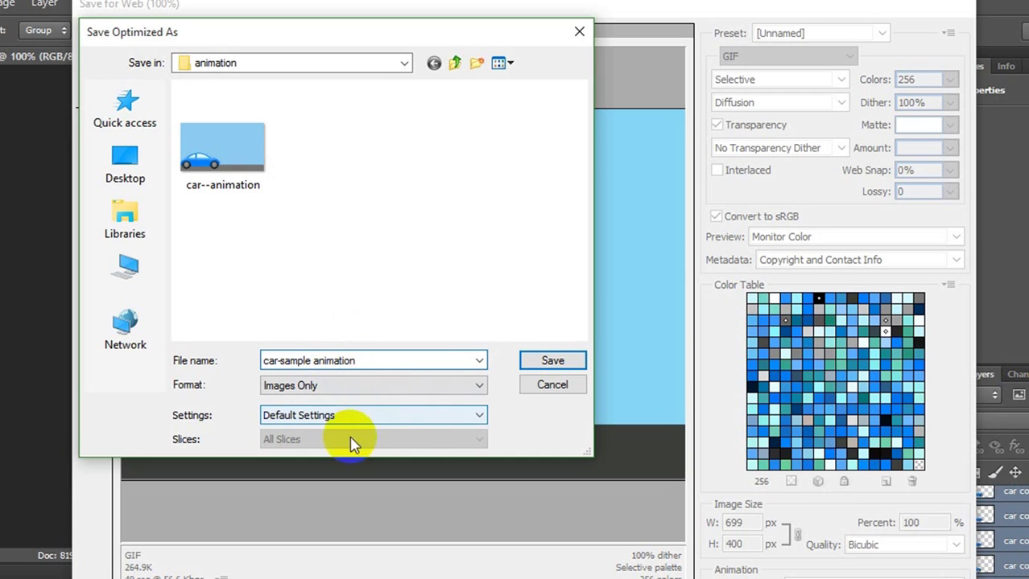
pyautogui.click(567, 362)
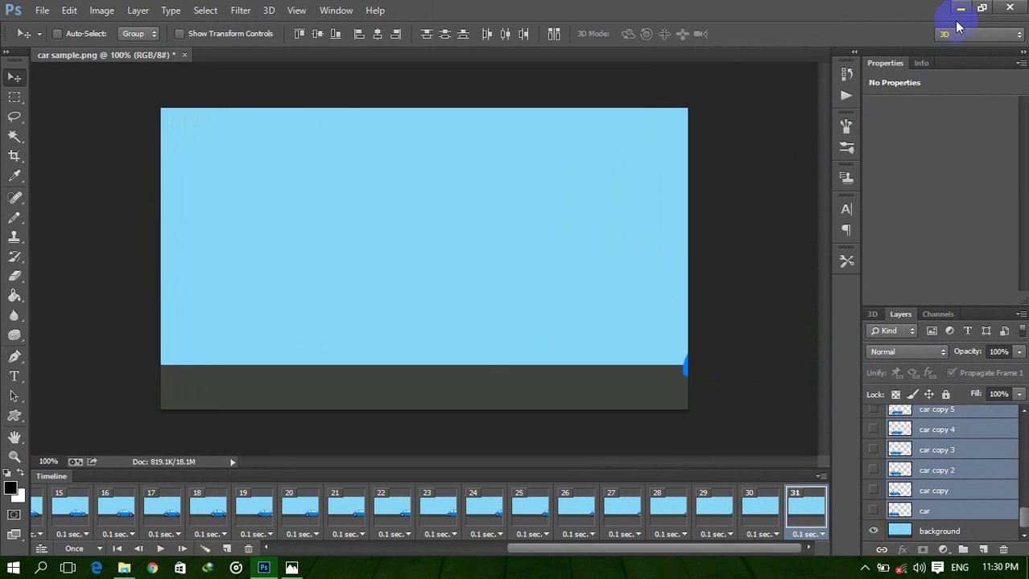
# - Open car-sample-animation from the animation folder in File Explorer to view it
pyautogui.click(116, 549)
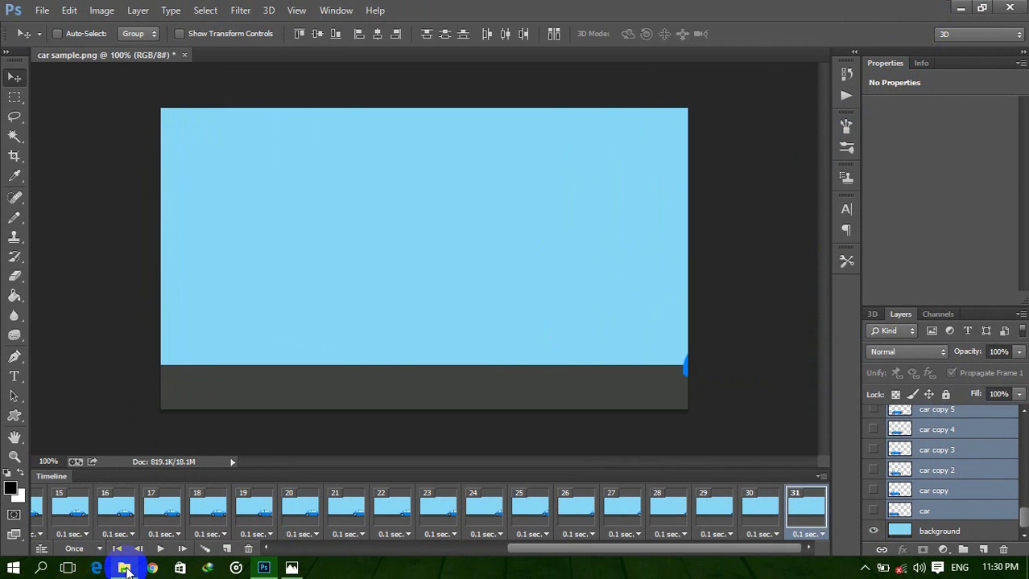
pyautogui.click(125, 569)
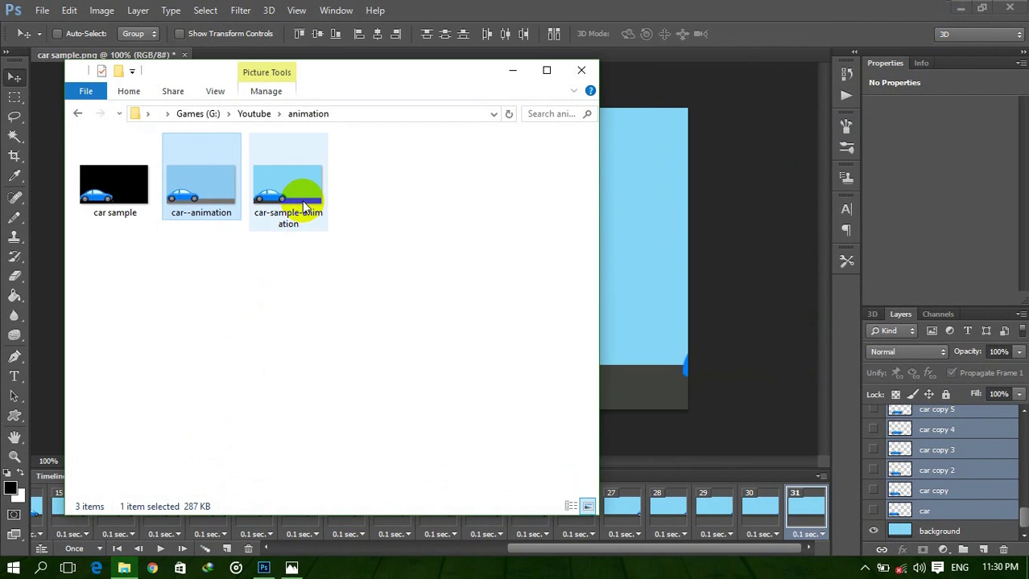
pyautogui.click(305, 208)
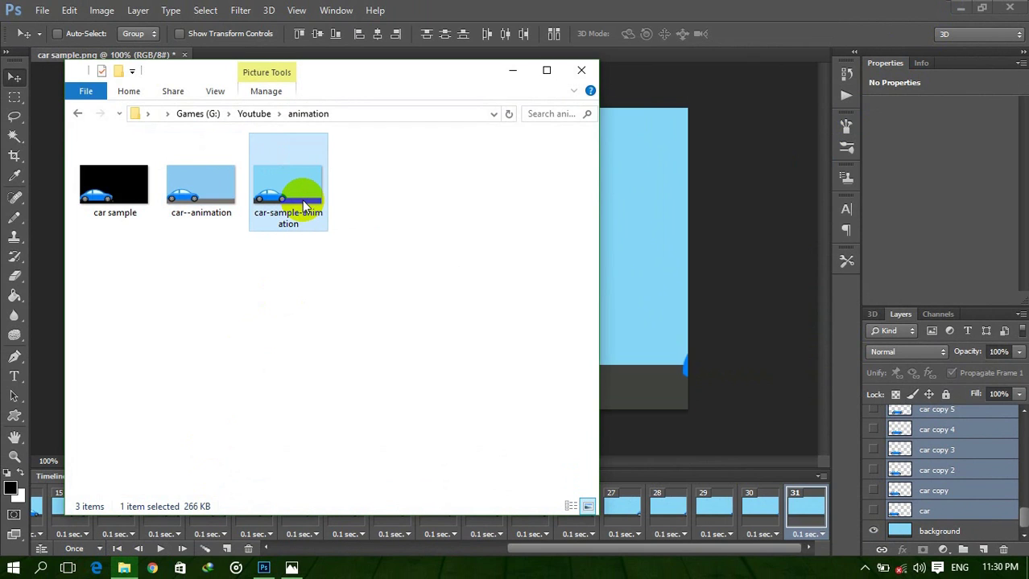
pyautogui.doubleClick(304, 207)
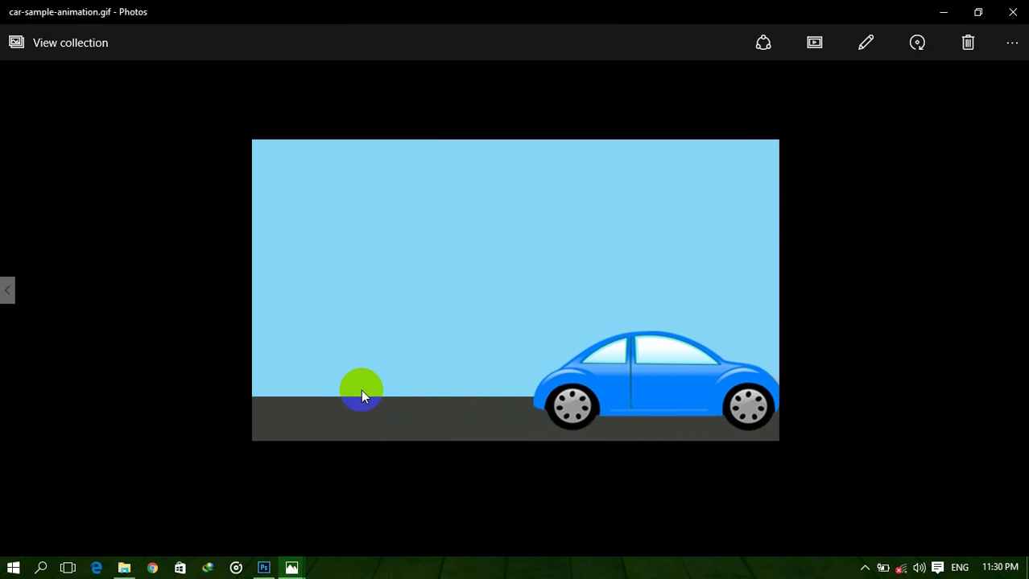